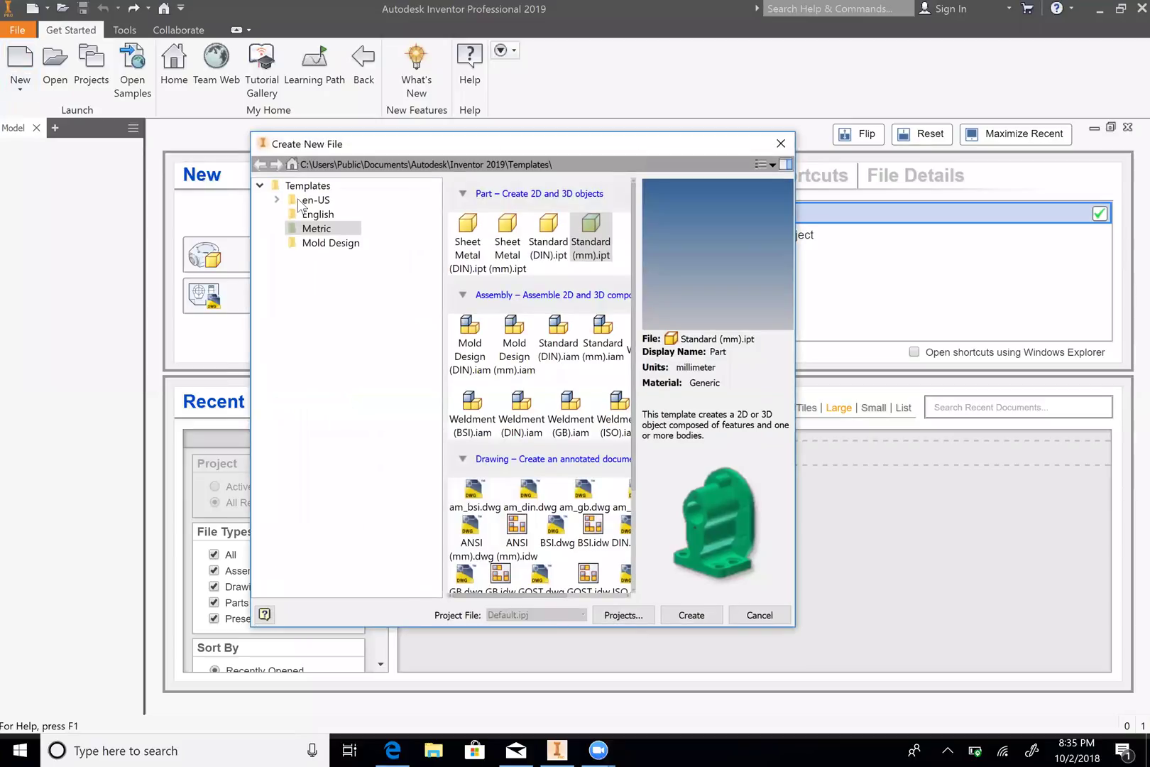
- Create a part from the Standard (in).ipt template in the English template folder
{"action": "left_click", "coordinate": [312, 200]}
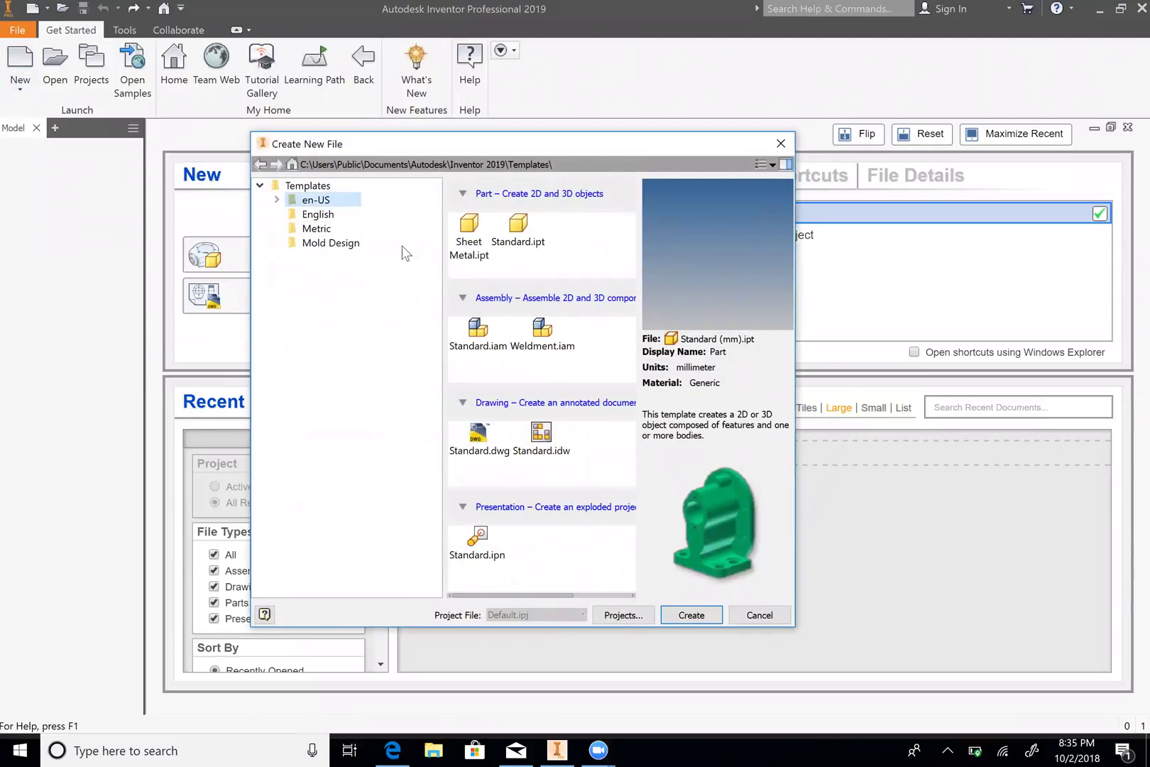
{"action": "left_click", "coordinate": [323, 215]}
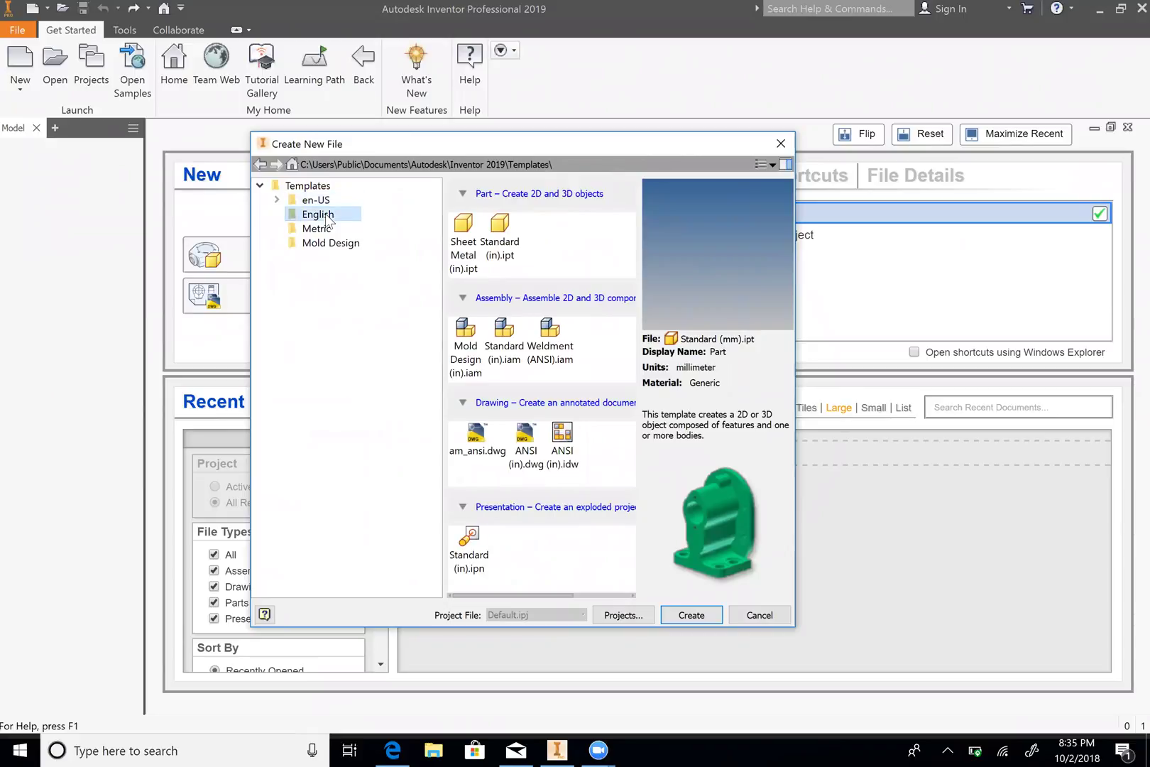
{"action": "double_click", "coordinate": [500, 242]}
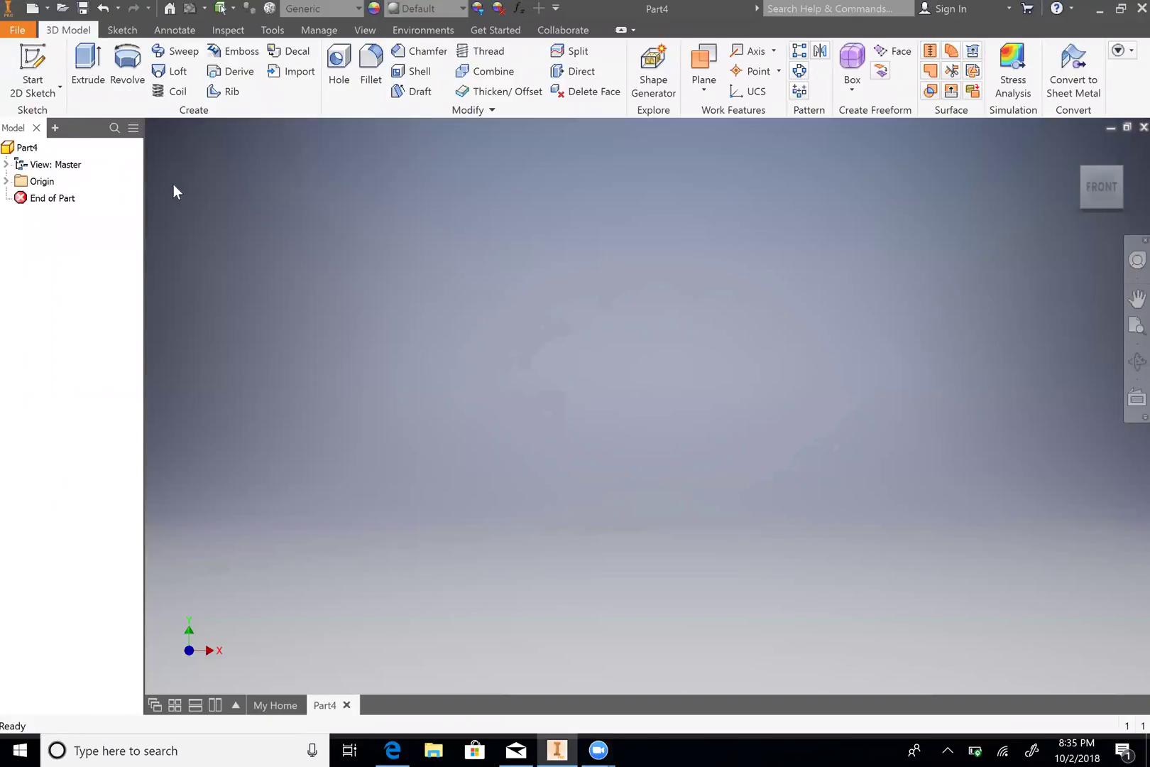
- Sketch a 5 in diameter circle centred on the origin on the XY plane and finish the sketch
{"action": "left_click", "coordinate": [34, 63]}
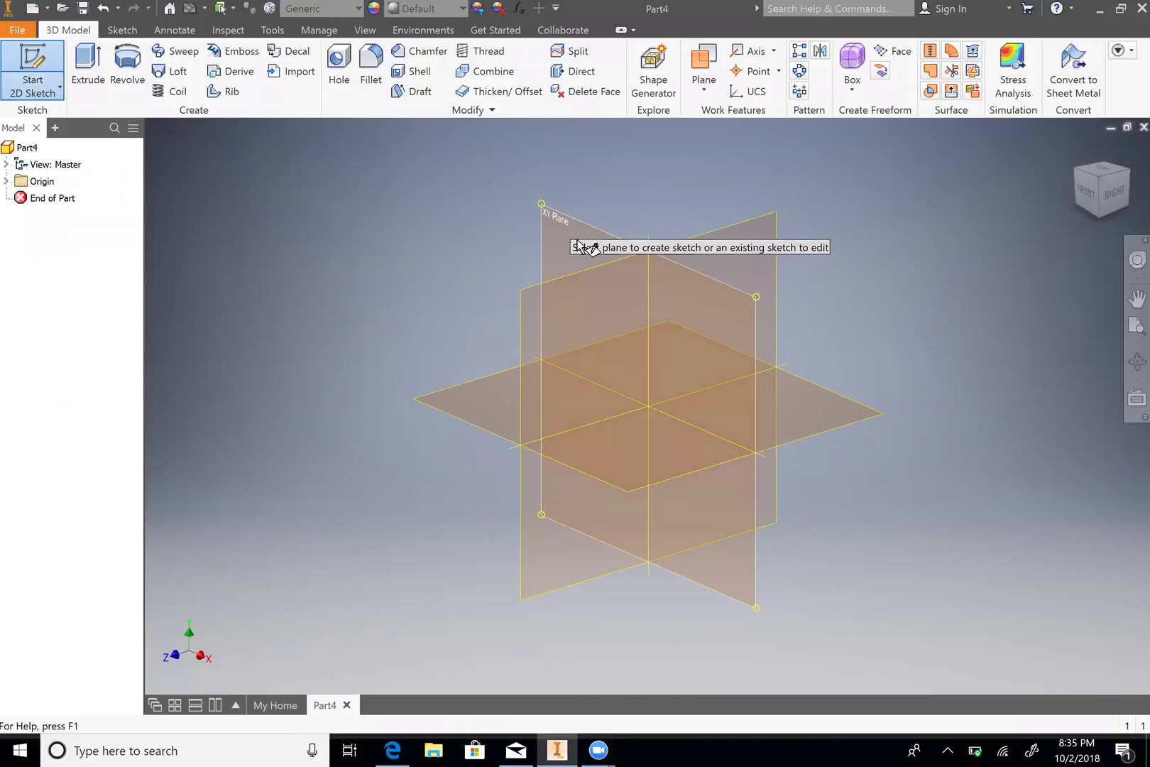
{"action": "left_click", "coordinate": [579, 246]}
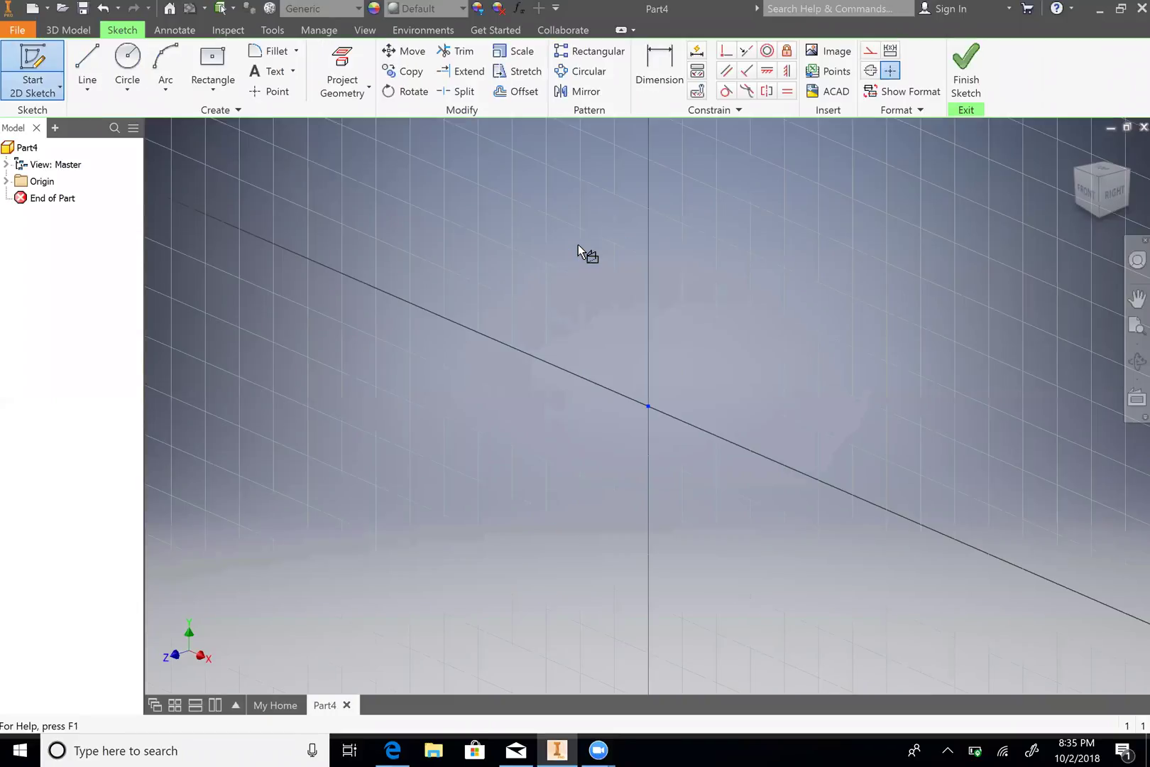
{"action": "left_click", "coordinate": [129, 82]}
{"action": "left_click", "coordinate": [129, 84]}
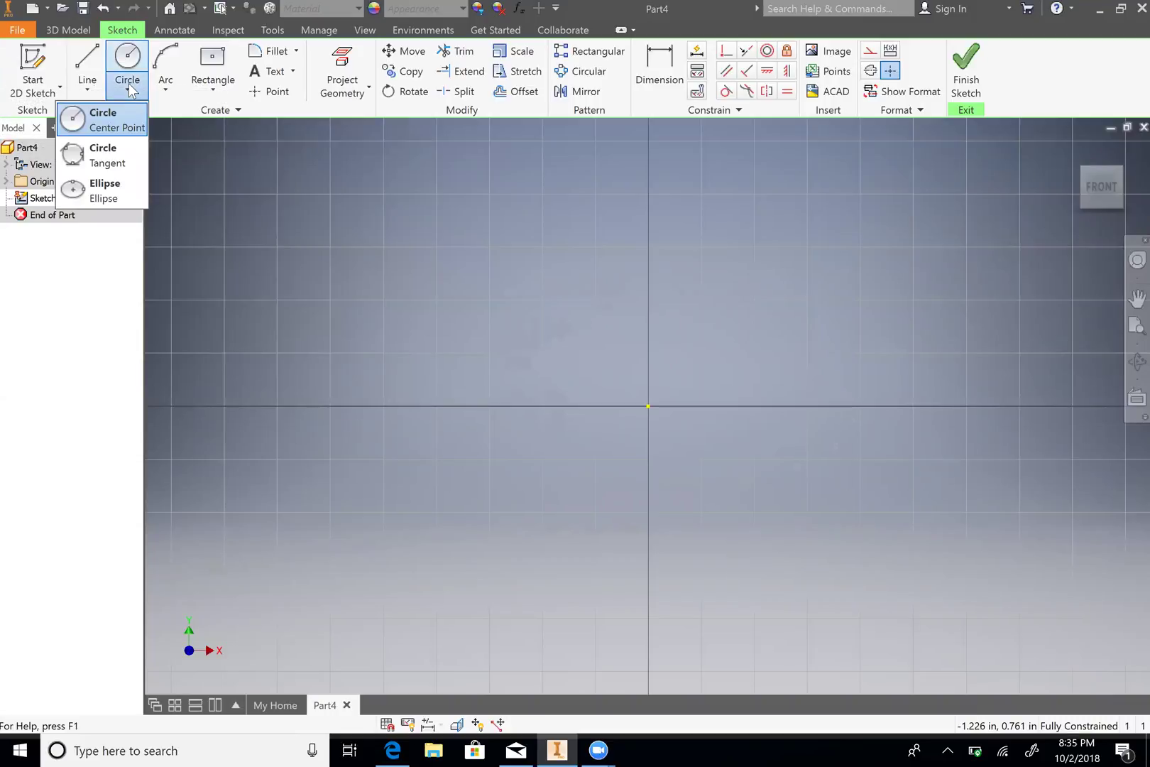
{"action": "left_click", "coordinate": [117, 126]}
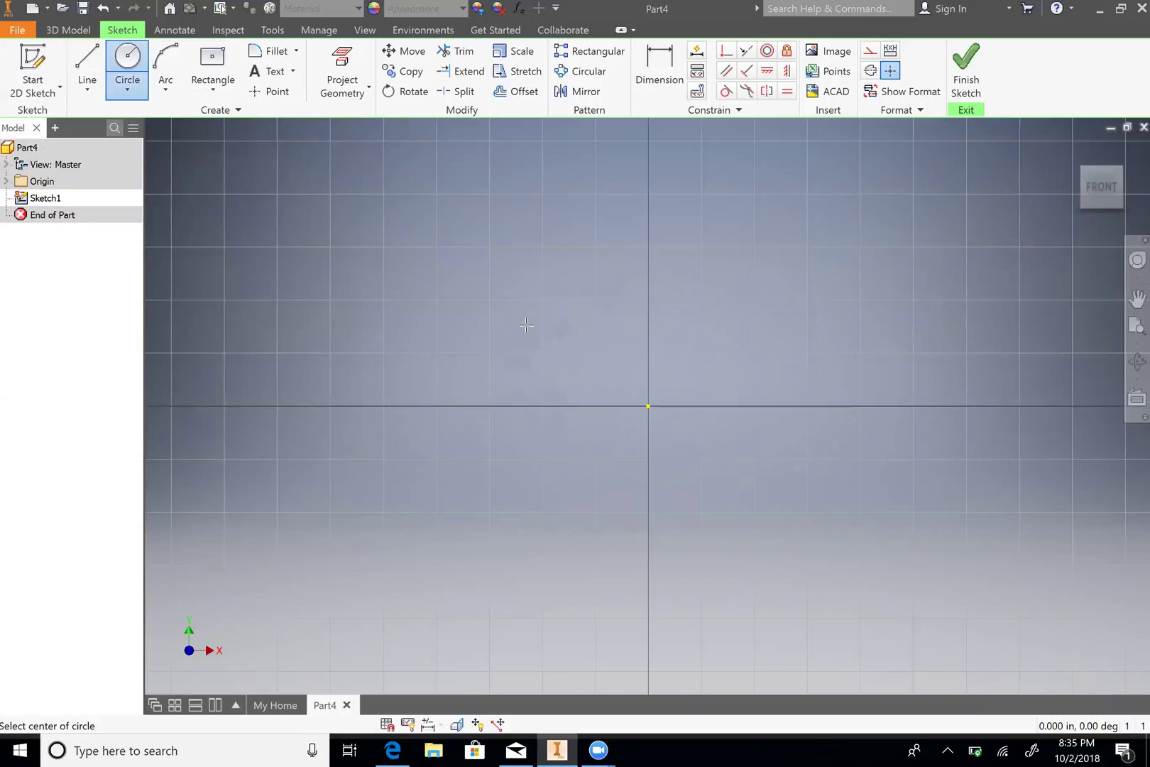
{"action": "left_click", "coordinate": [648, 406]}
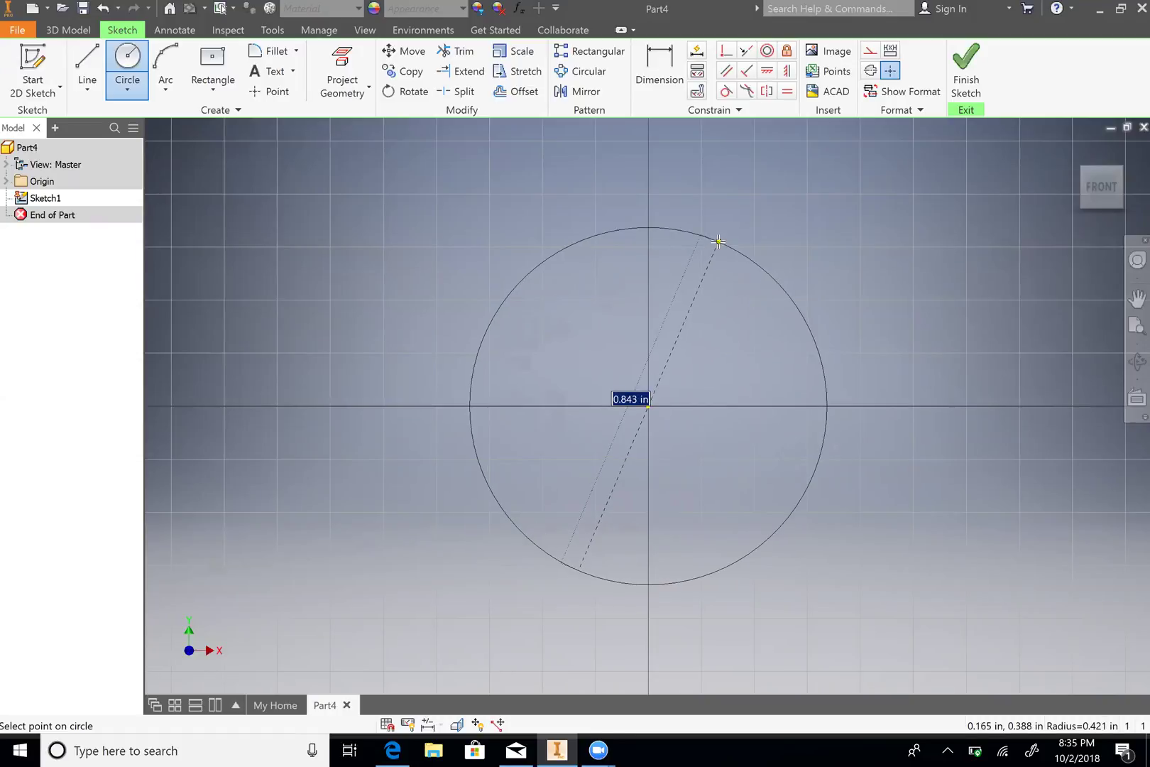
{"action": "type", "text": "5"}
{"action": "key", "text": "Return"}
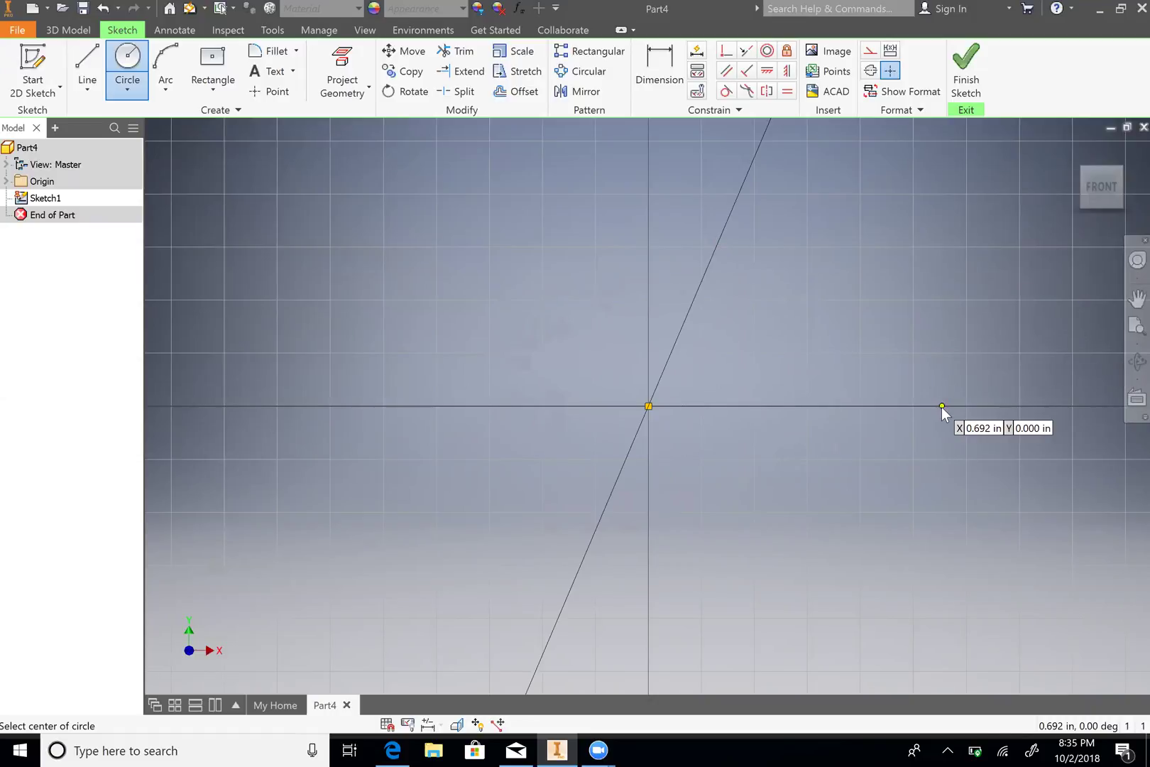
{"action": "key", "text": "Escape"}
{"action": "left_click", "coordinate": [1135, 327]}
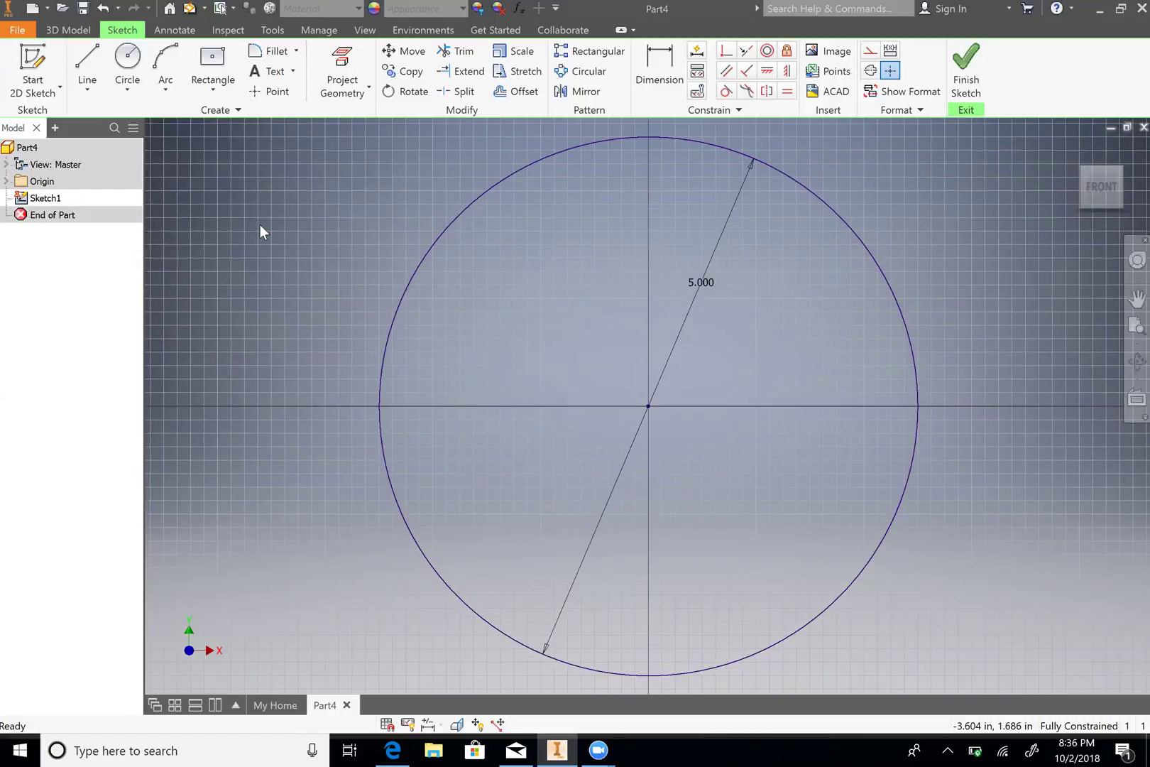
{"action": "left_click", "coordinate": [966, 71]}
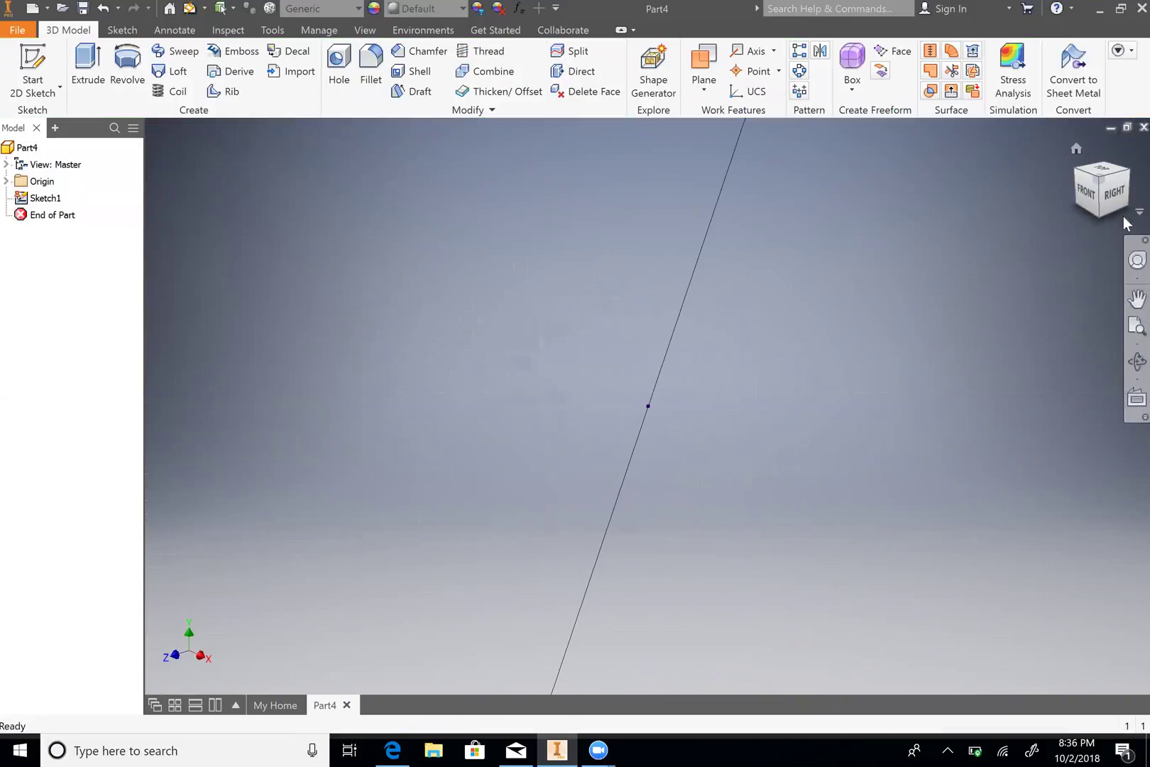
- Extrude the circle 1 in into a solid disc
{"action": "left_click", "coordinate": [1127, 340]}
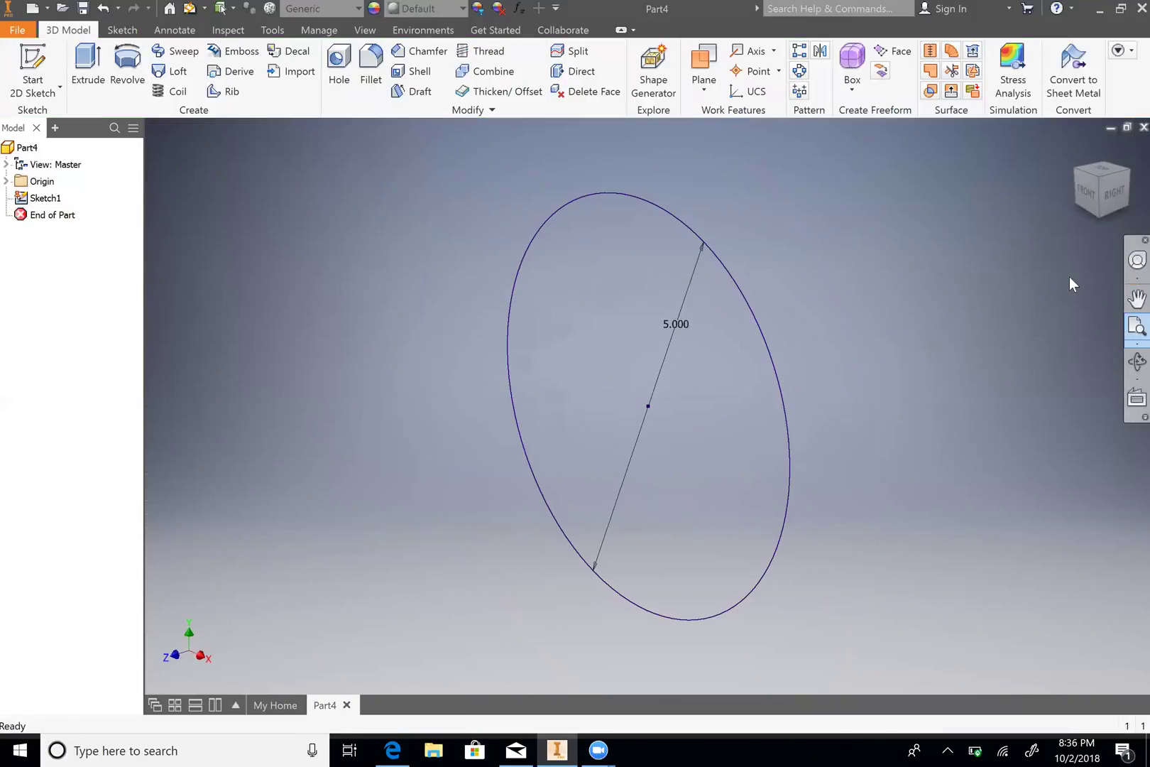
{"action": "left_click", "coordinate": [86, 71]}
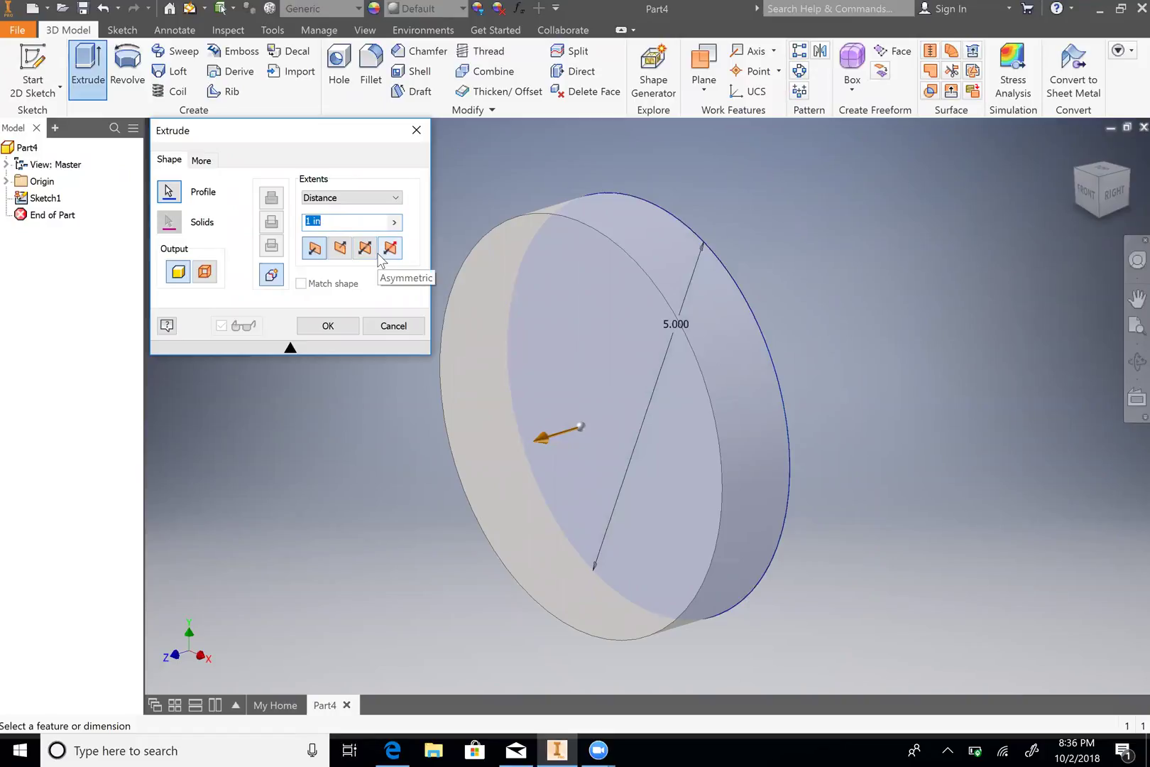
{"action": "left_click", "coordinate": [329, 217]}
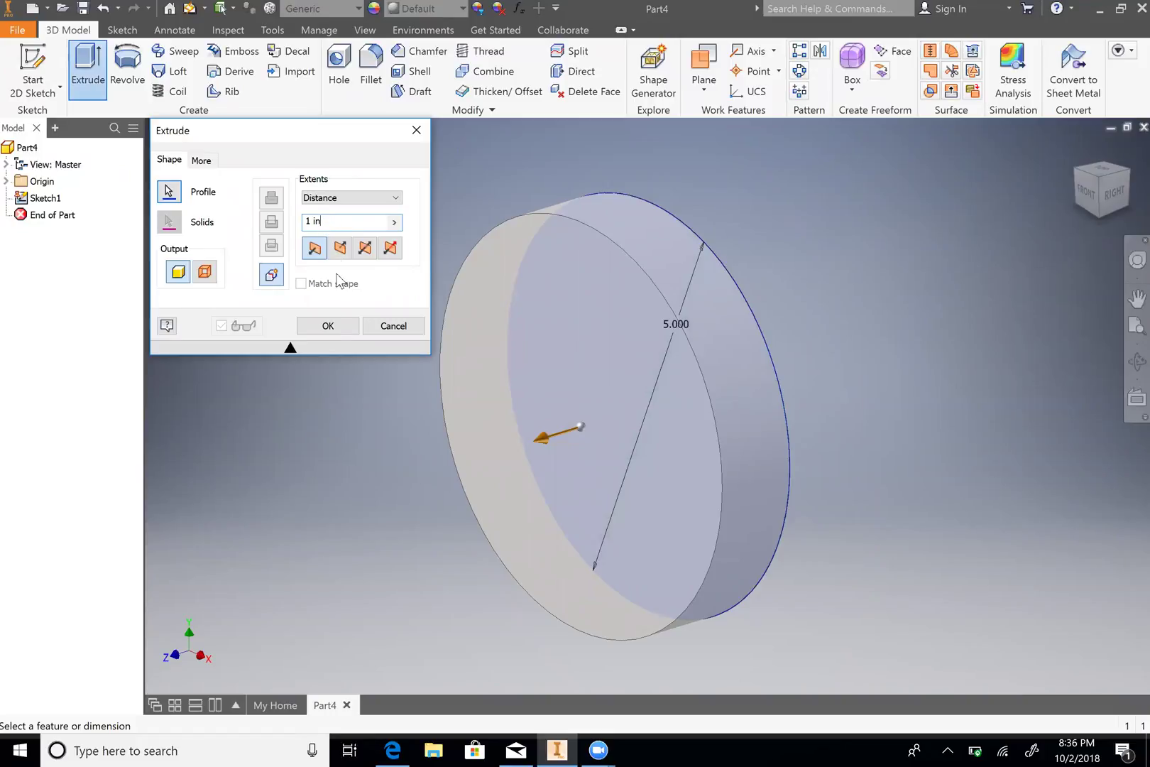
{"action": "left_click", "coordinate": [331, 326]}
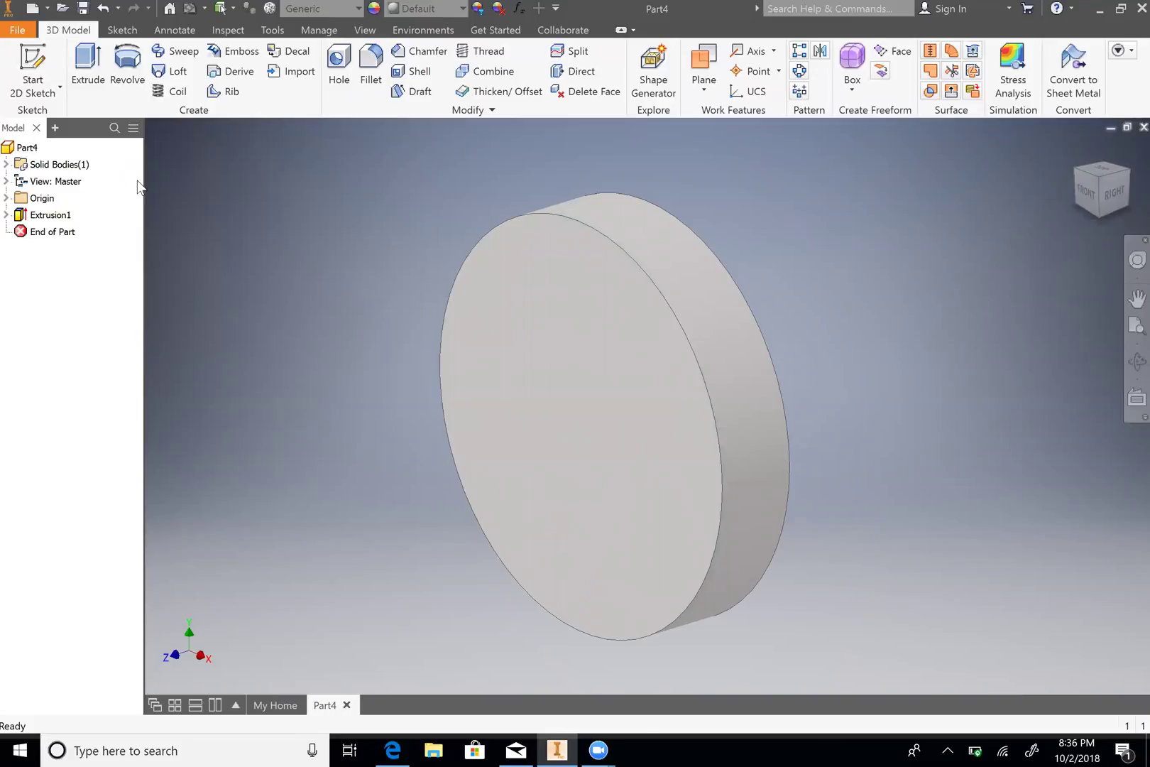
- Start a sketch on the disc's front face and draw a 2.5 by 2.5 in two-point center rectangle on the origin
{"action": "left_click", "coordinate": [41, 63]}
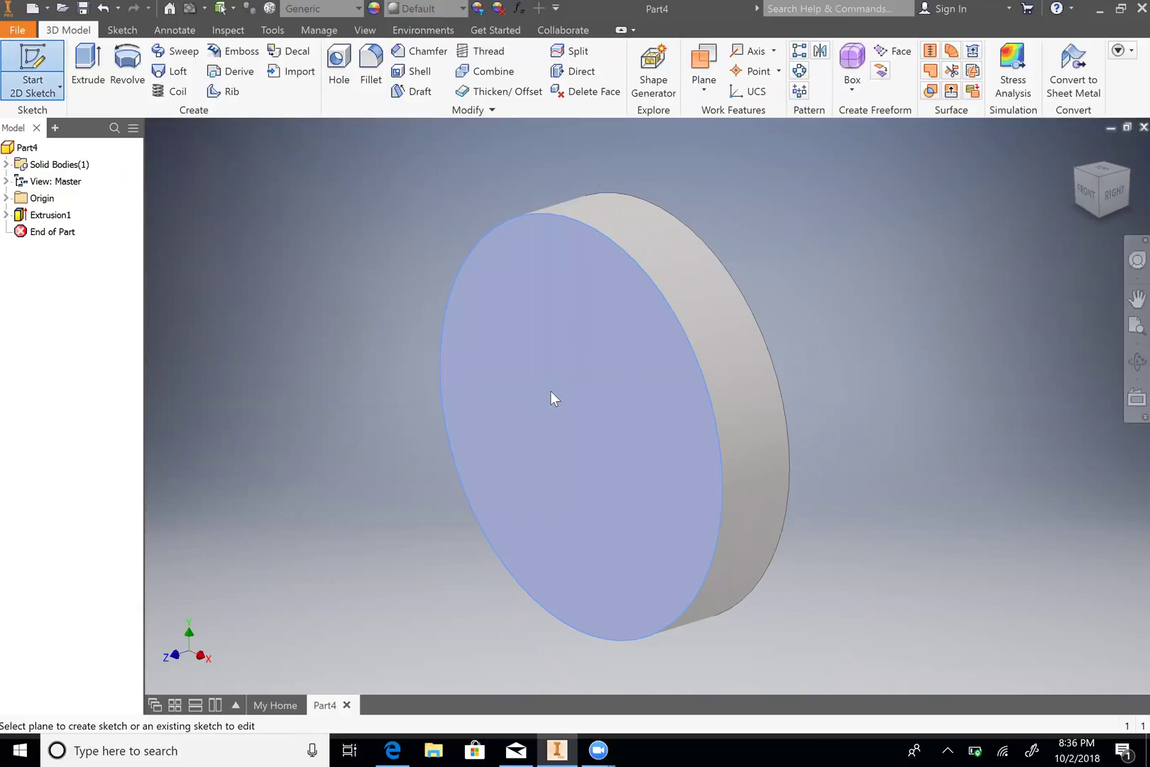
{"action": "left_click", "coordinate": [550, 398]}
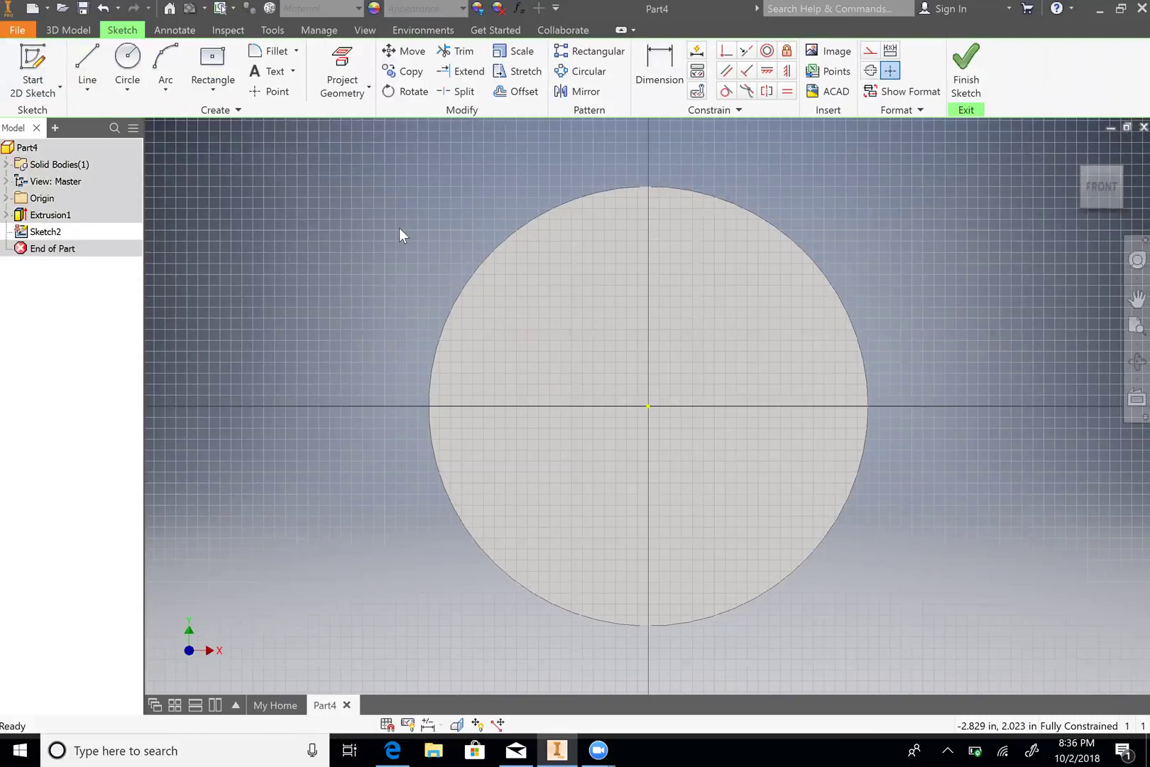
{"action": "left_click", "coordinate": [211, 93]}
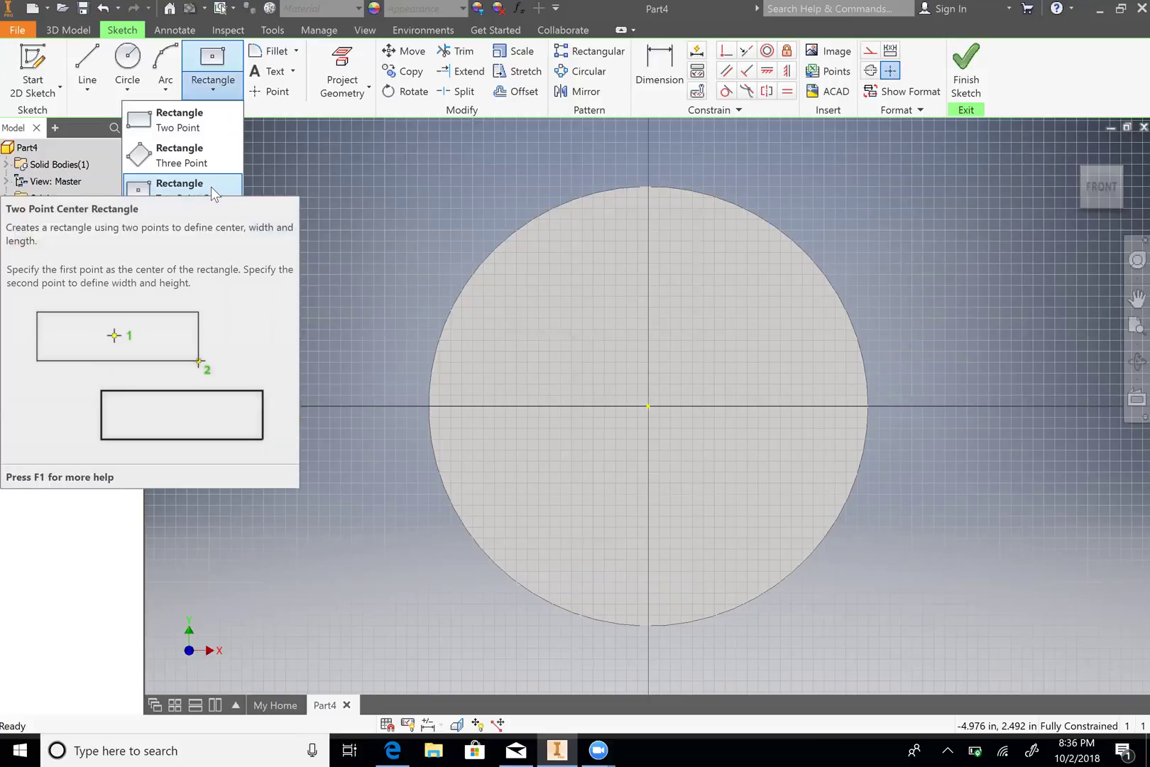
{"action": "left_click", "coordinate": [211, 187]}
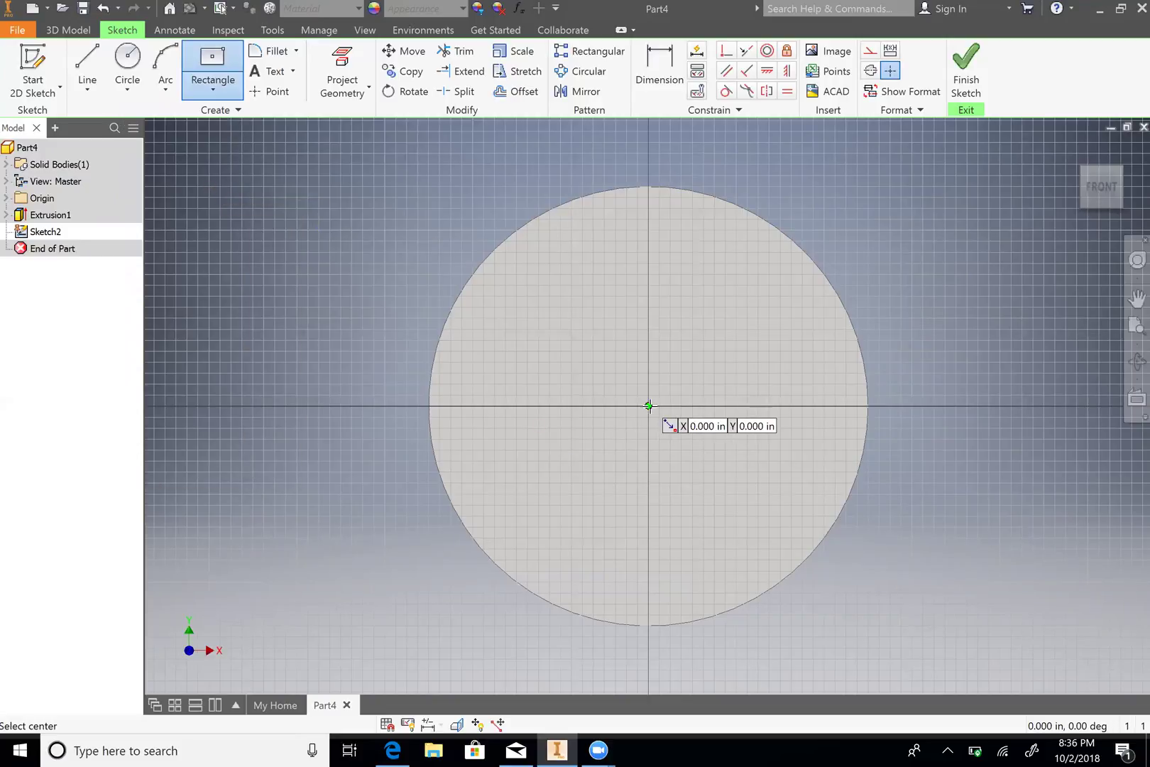
{"action": "left_click", "coordinate": [648, 406]}
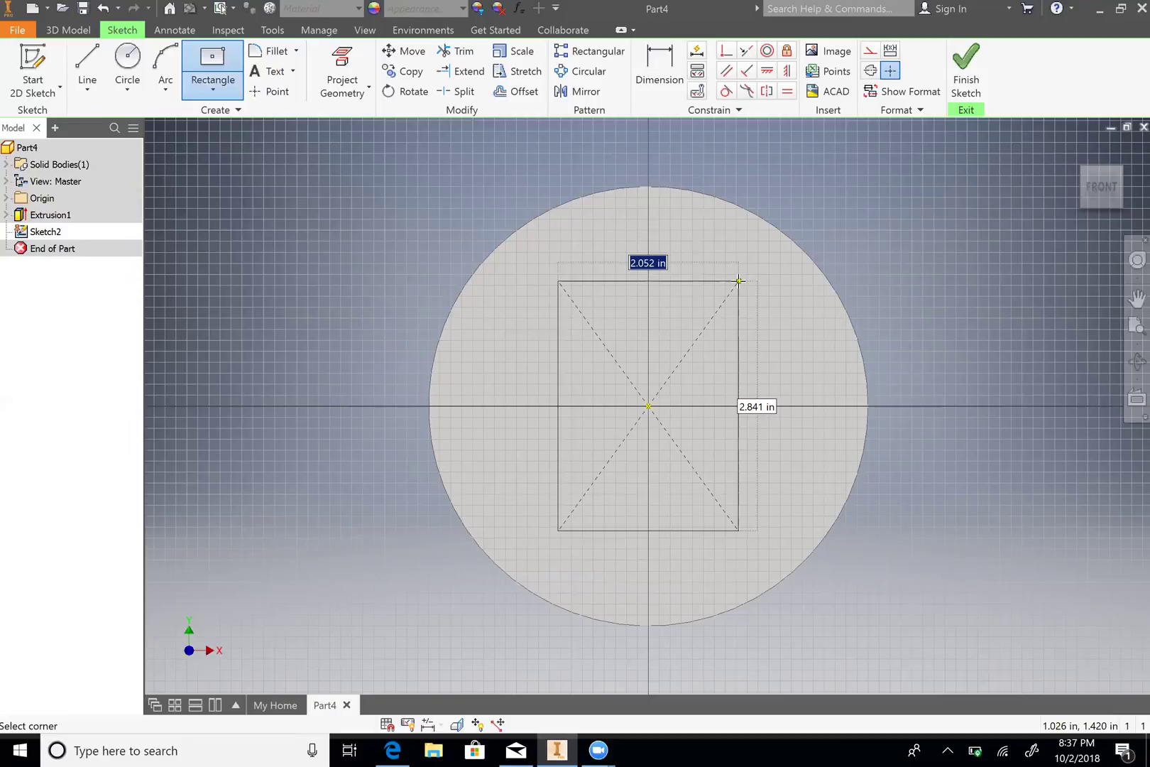
{"action": "type", "text": "2.5"}
{"action": "key", "text": "Tab"}
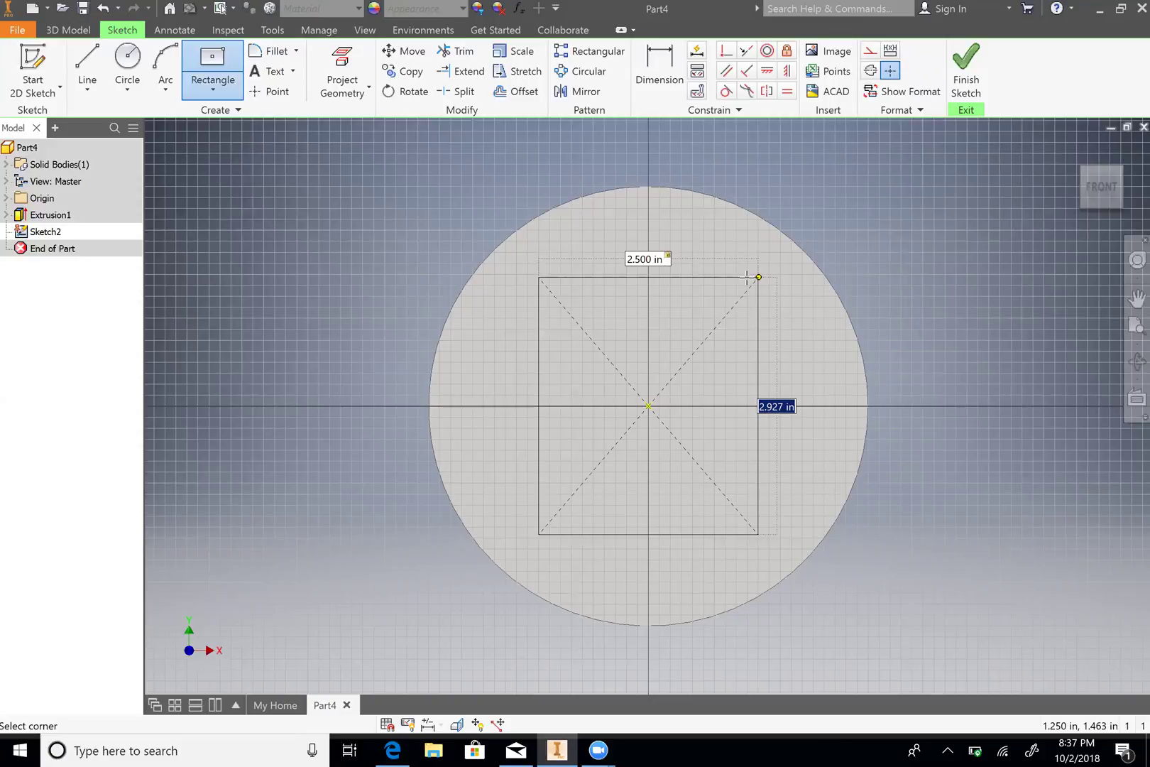
{"action": "type", "text": "2."}
{"action": "key", "text": "Return"}
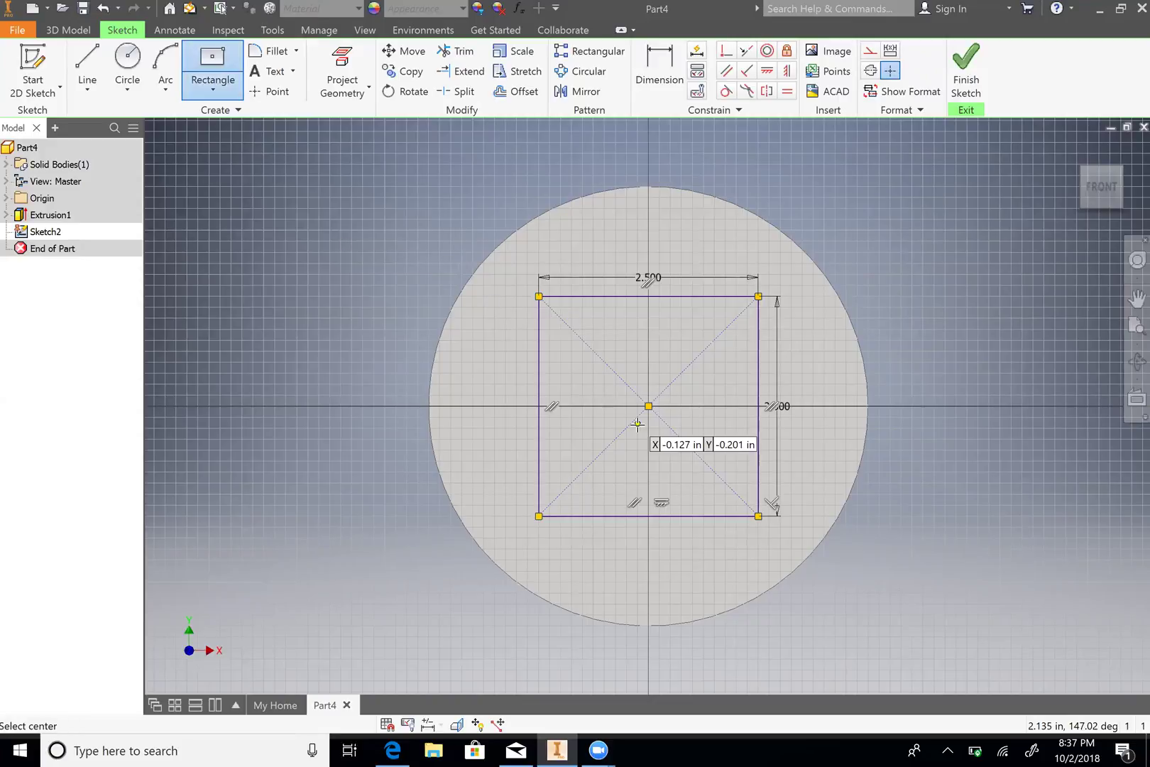
- Draw two origin-centred rectangles aligned with the square, one 2.5 in wide and about 5.5 in tall, the other about 5.7 in wide and 2.5 in tall
{"action": "left_click", "coordinate": [648, 406]}
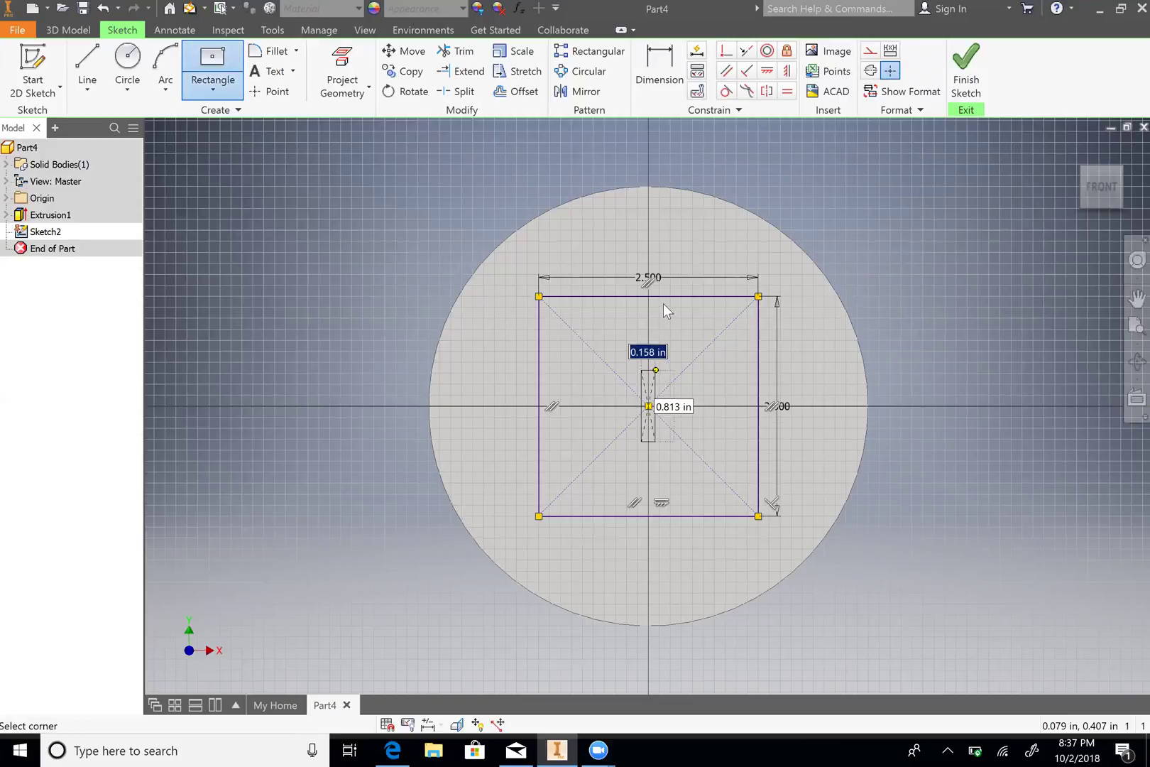
{"action": "left_click", "coordinate": [759, 297]}
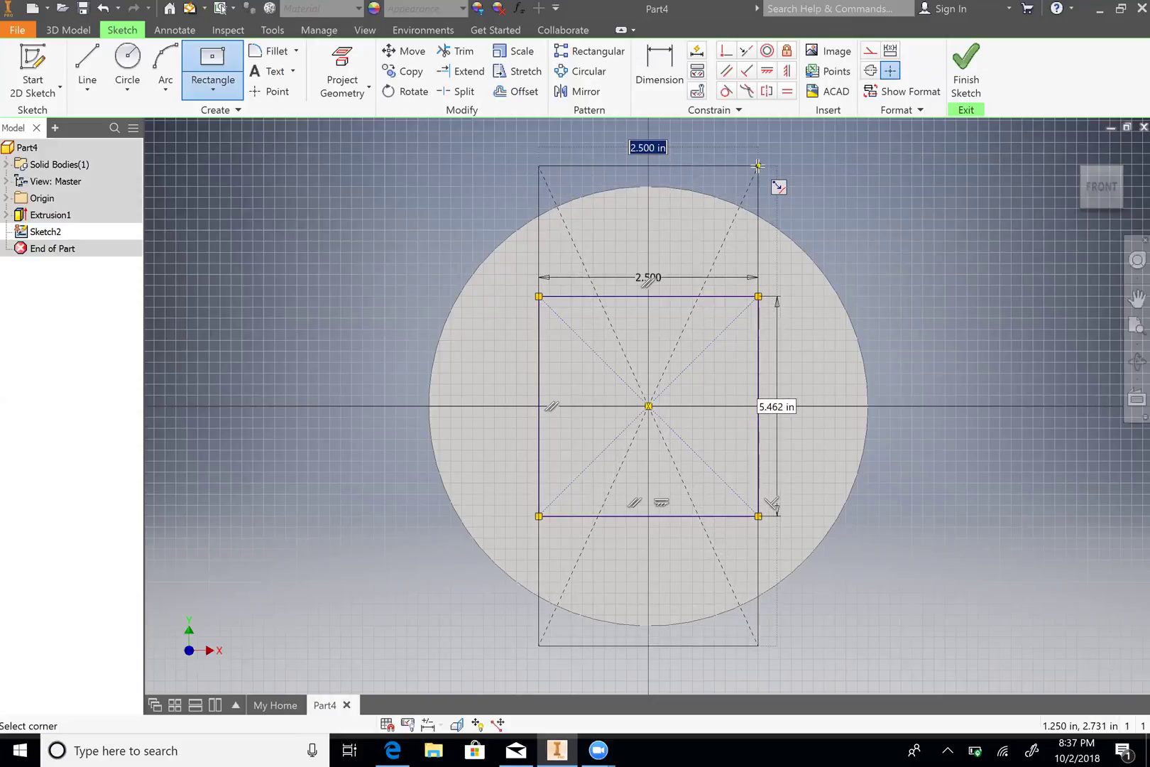
{"action": "left_click", "coordinate": [758, 166]}
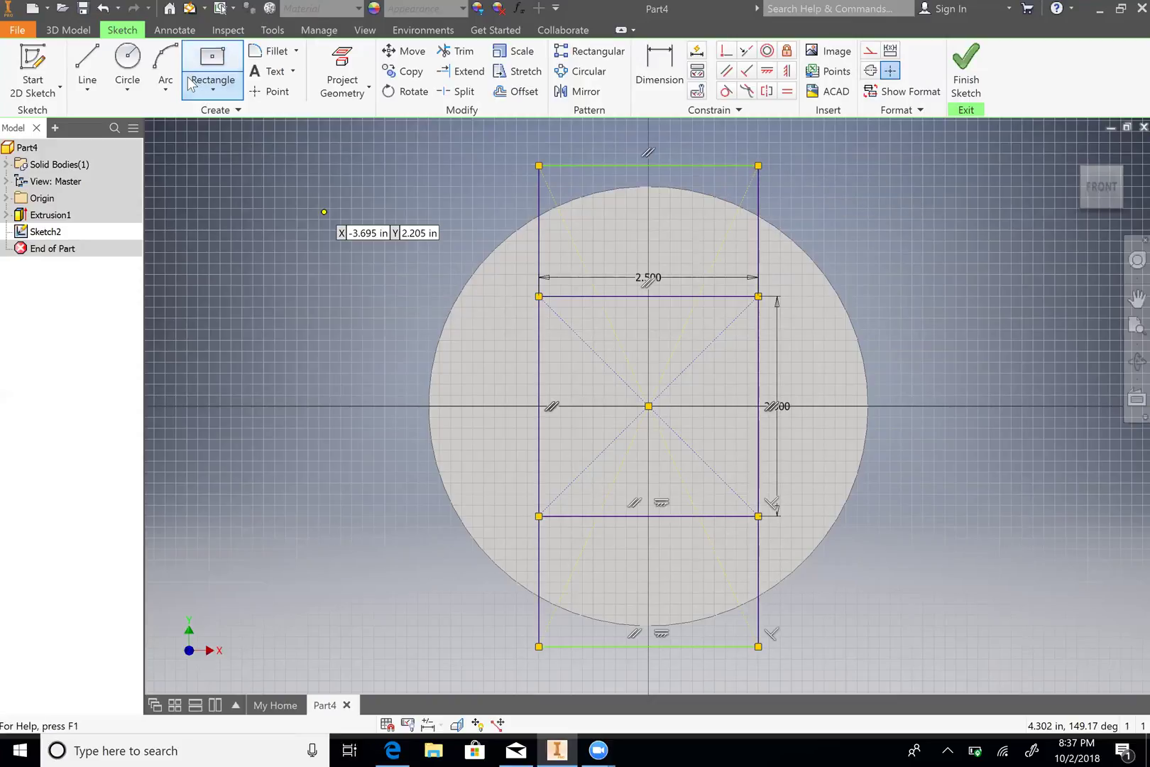
{"action": "left_click", "coordinate": [648, 405]}
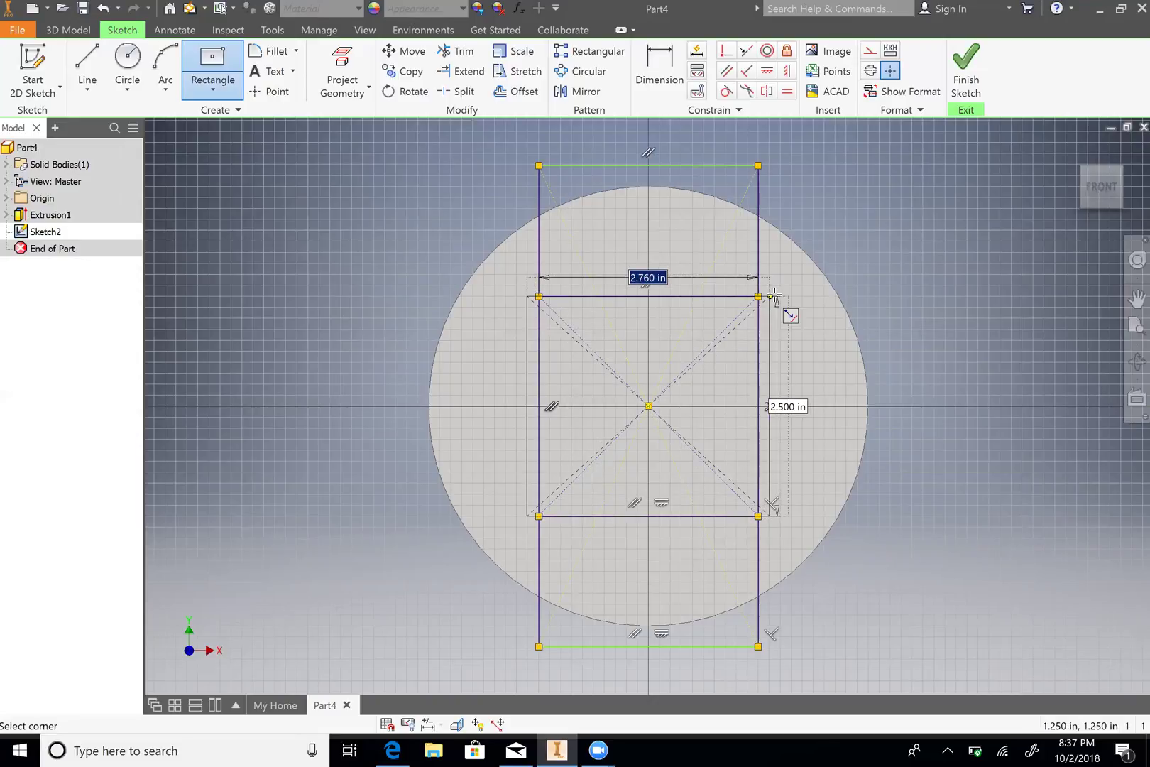
{"action": "left_click", "coordinate": [899, 296]}
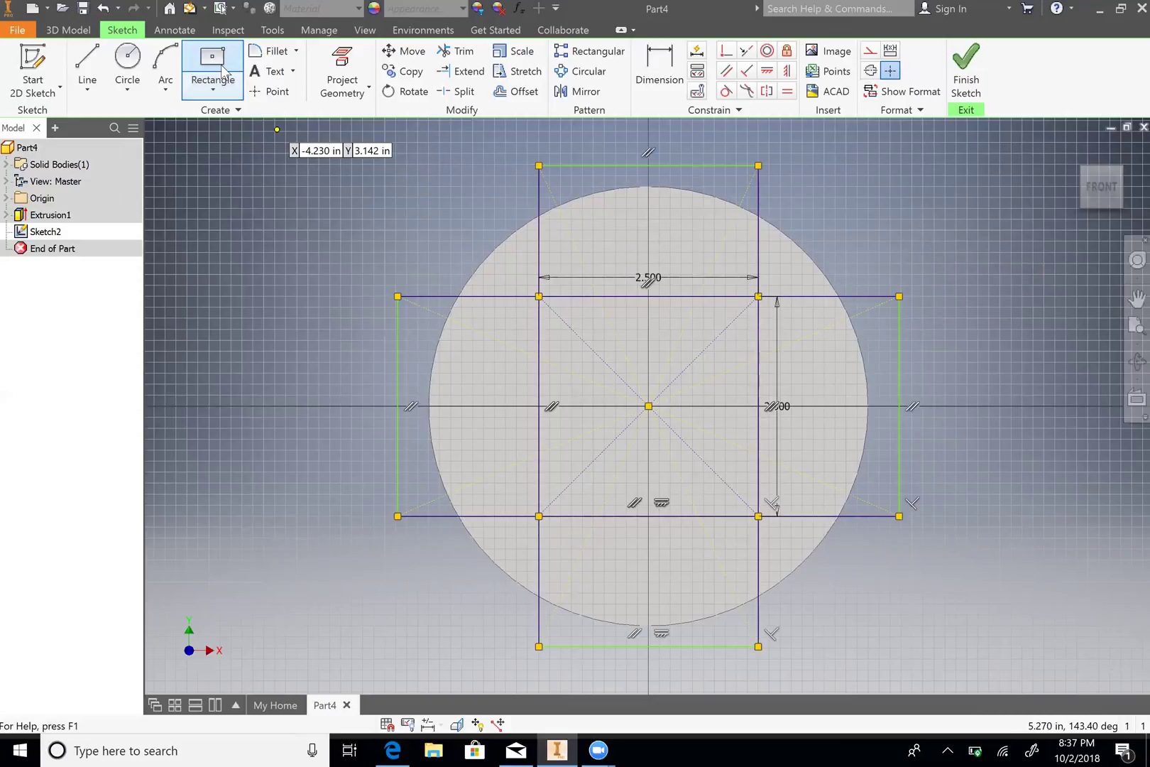
- Enclose the cross in an origin-centred rectangle about 5.7 by 5.5 in, aligned with its outer edges, and finish the sketch
{"action": "left_click", "coordinate": [649, 406]}
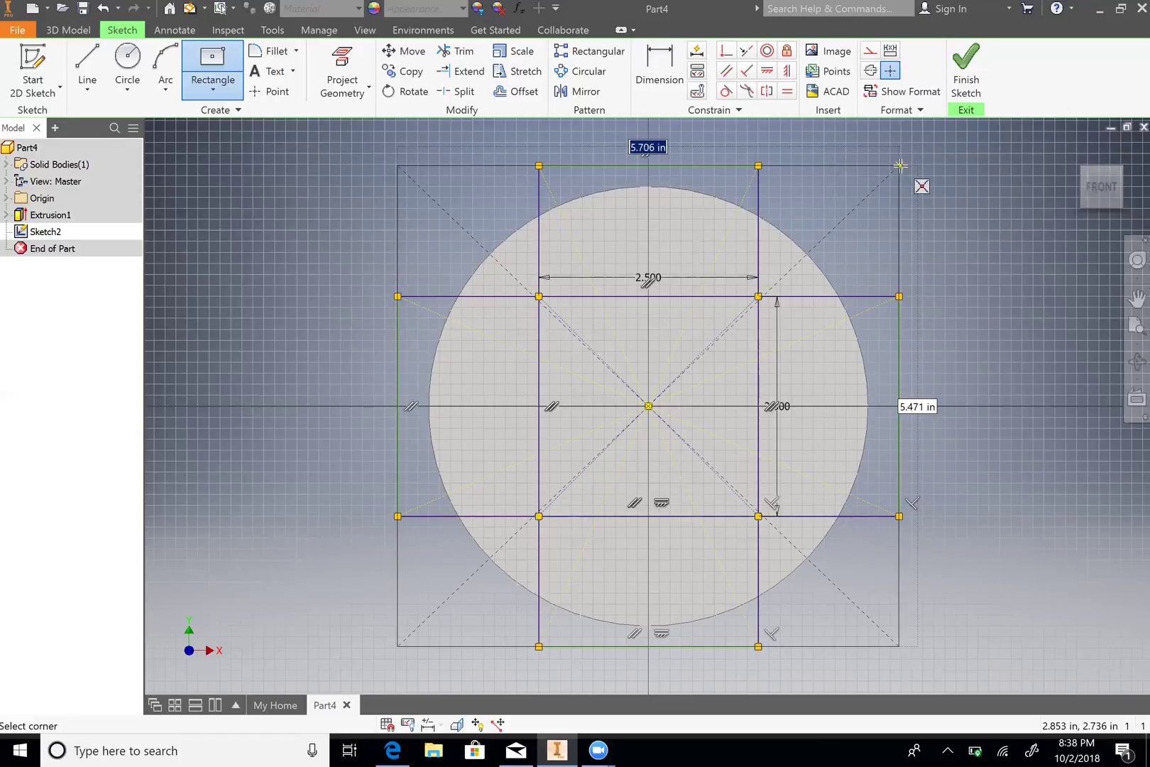
{"action": "left_click", "coordinate": [899, 165]}
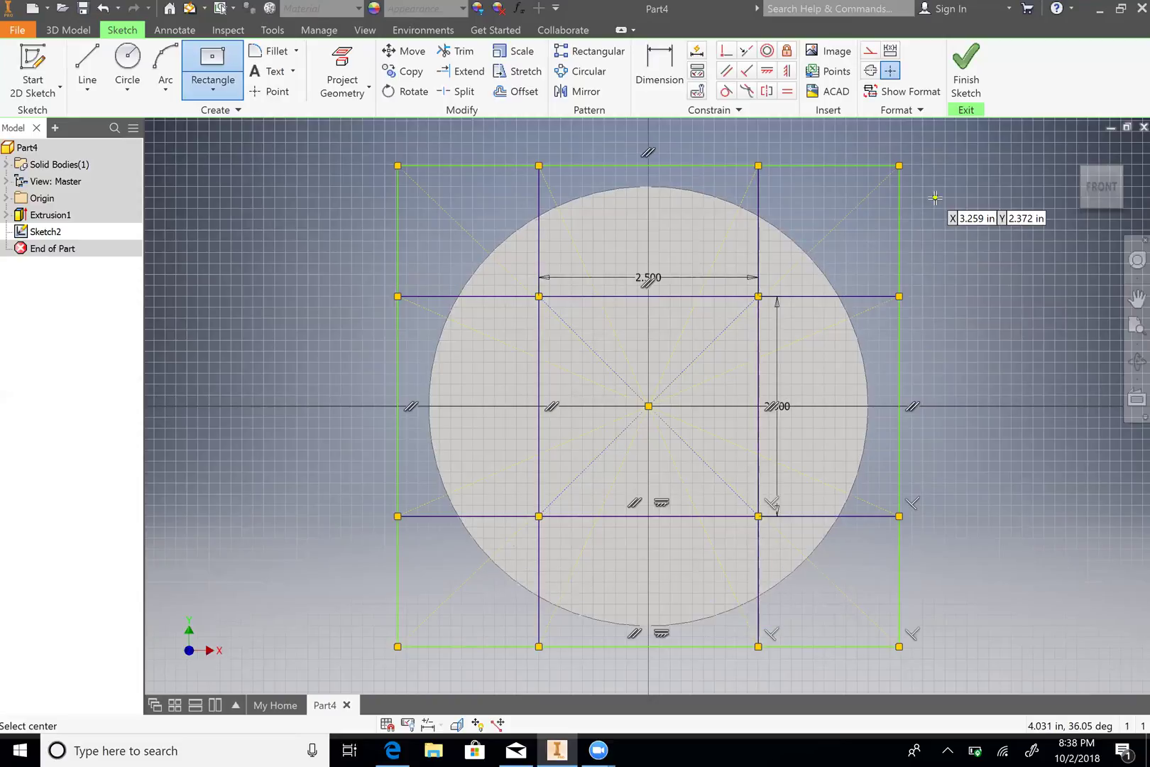
{"action": "left_click", "coordinate": [965, 84]}
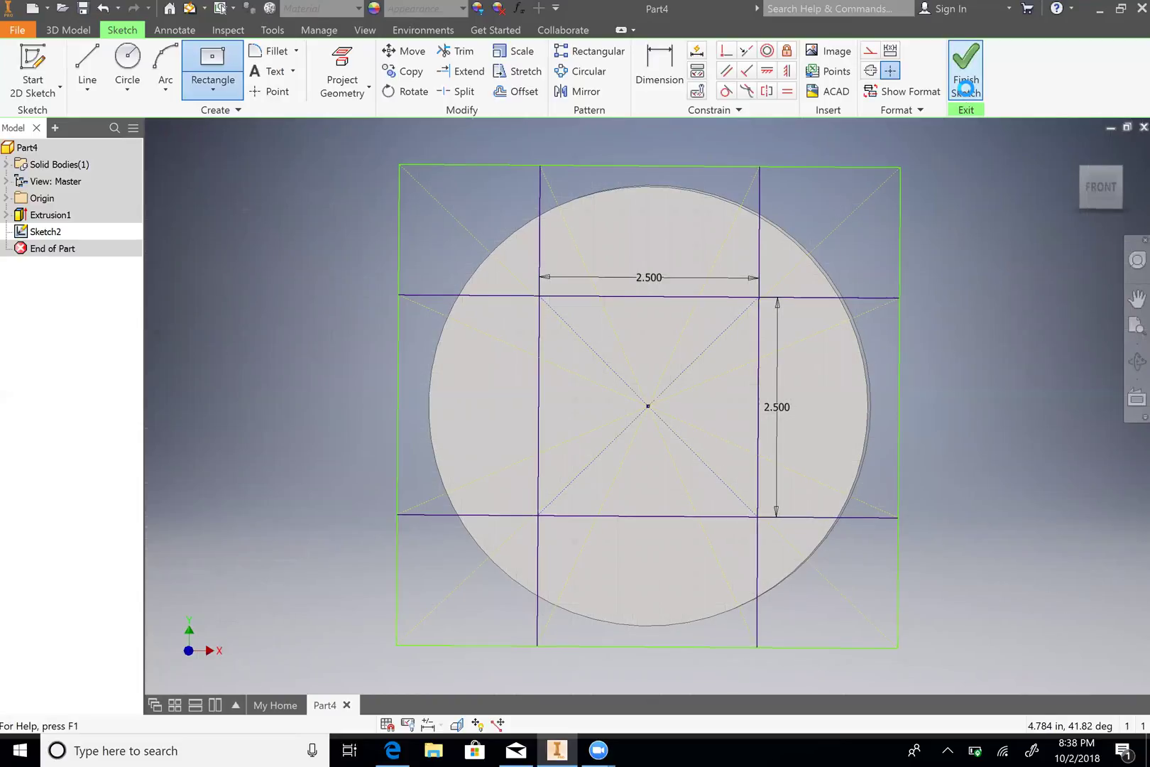
- Cut the four corner regions of the sketch out of the disc with an Extrude cut using the To Next extent
{"action": "left_click", "coordinate": [88, 67]}
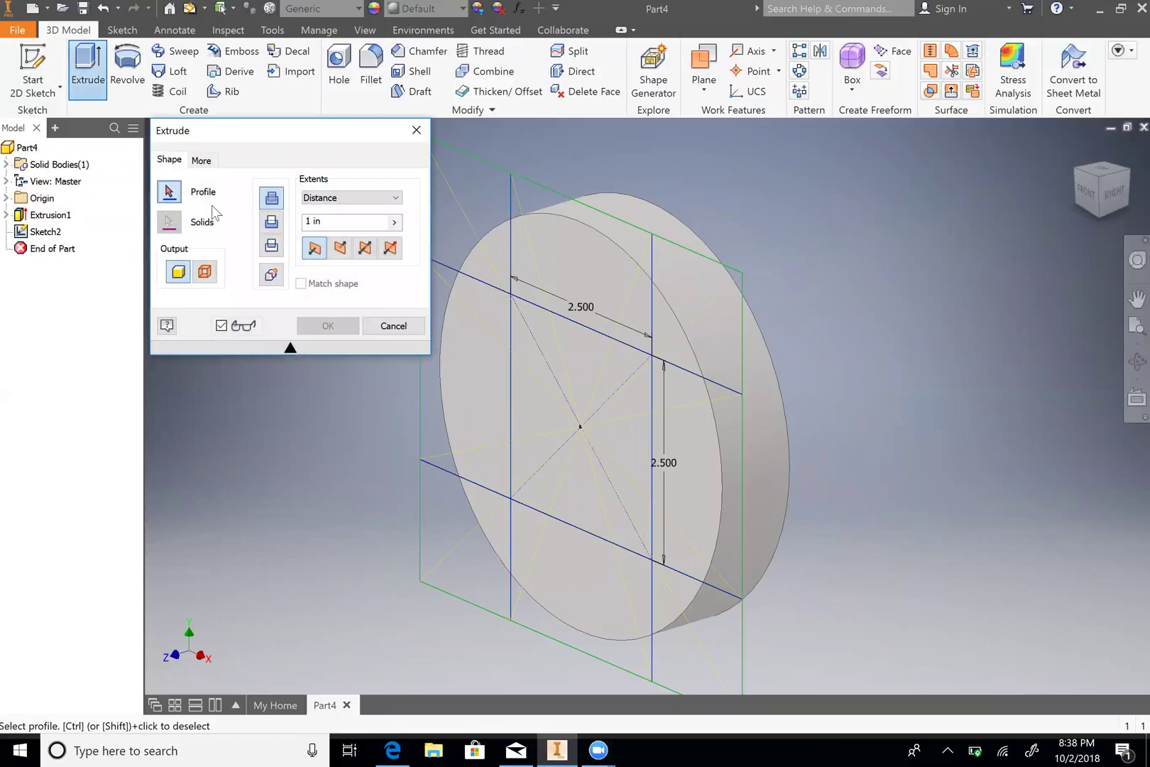
{"action": "left_click", "coordinate": [480, 260]}
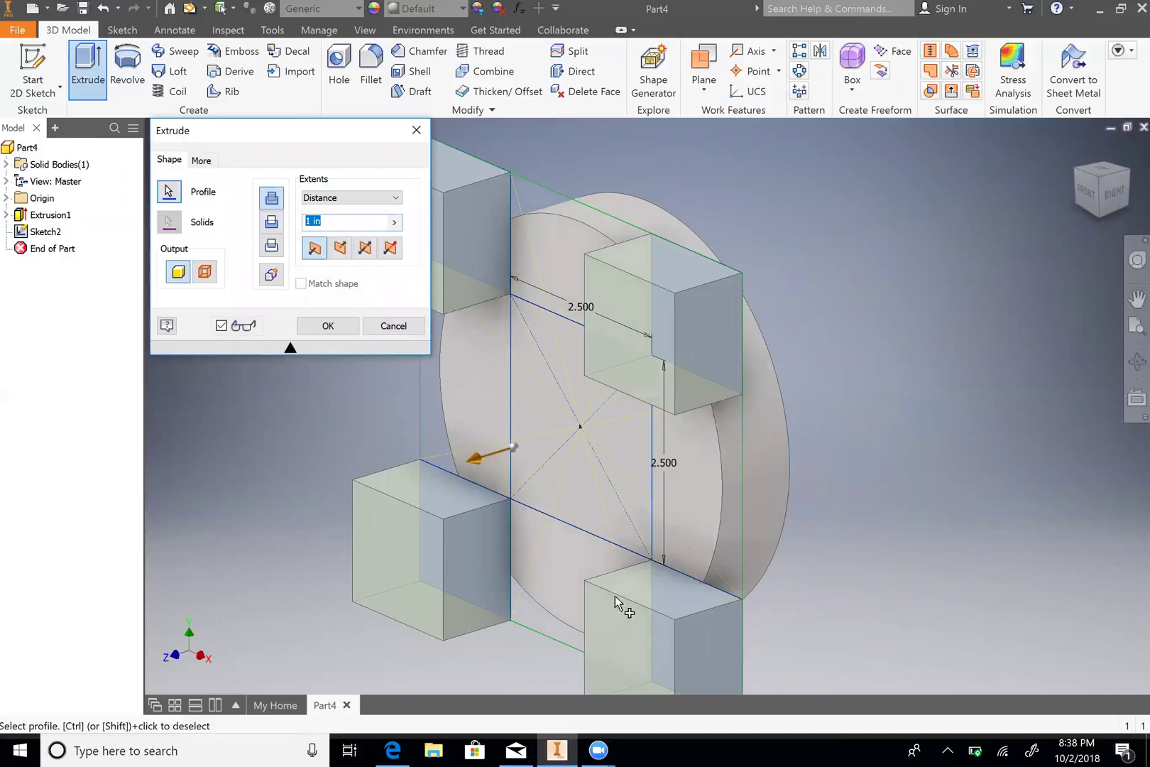
{"action": "left_click", "coordinate": [275, 226]}
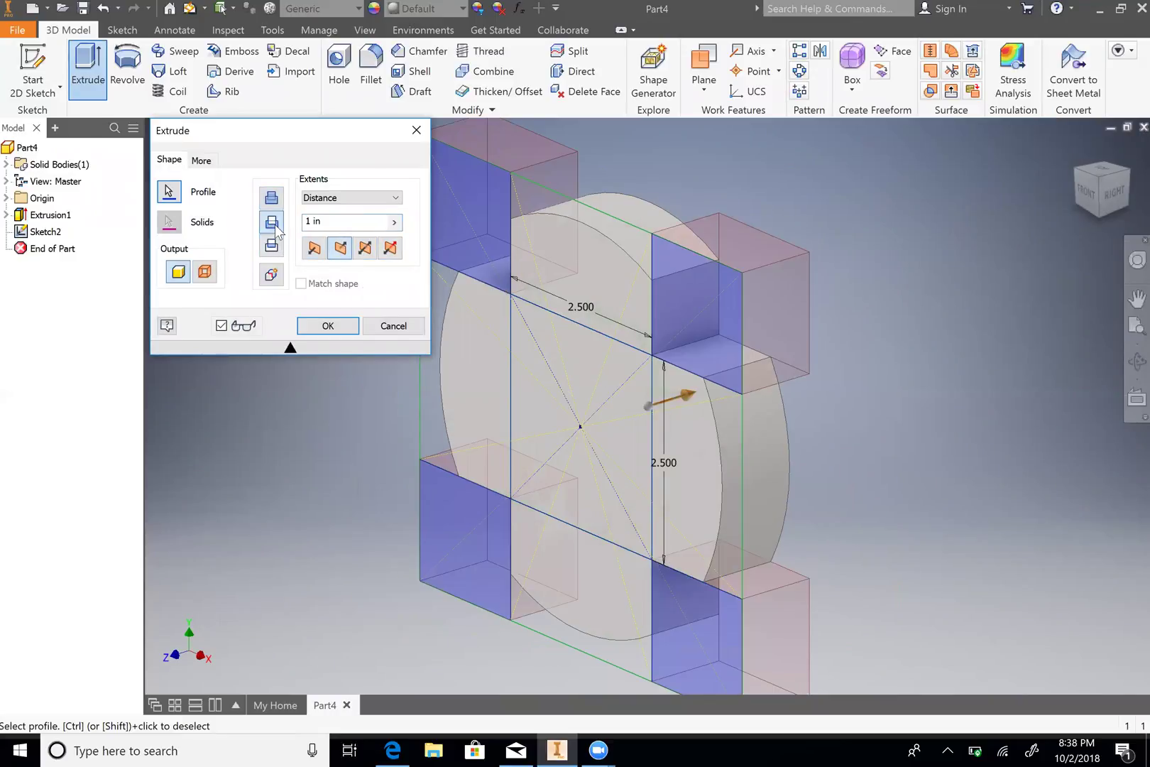
{"action": "left_click", "coordinate": [344, 197]}
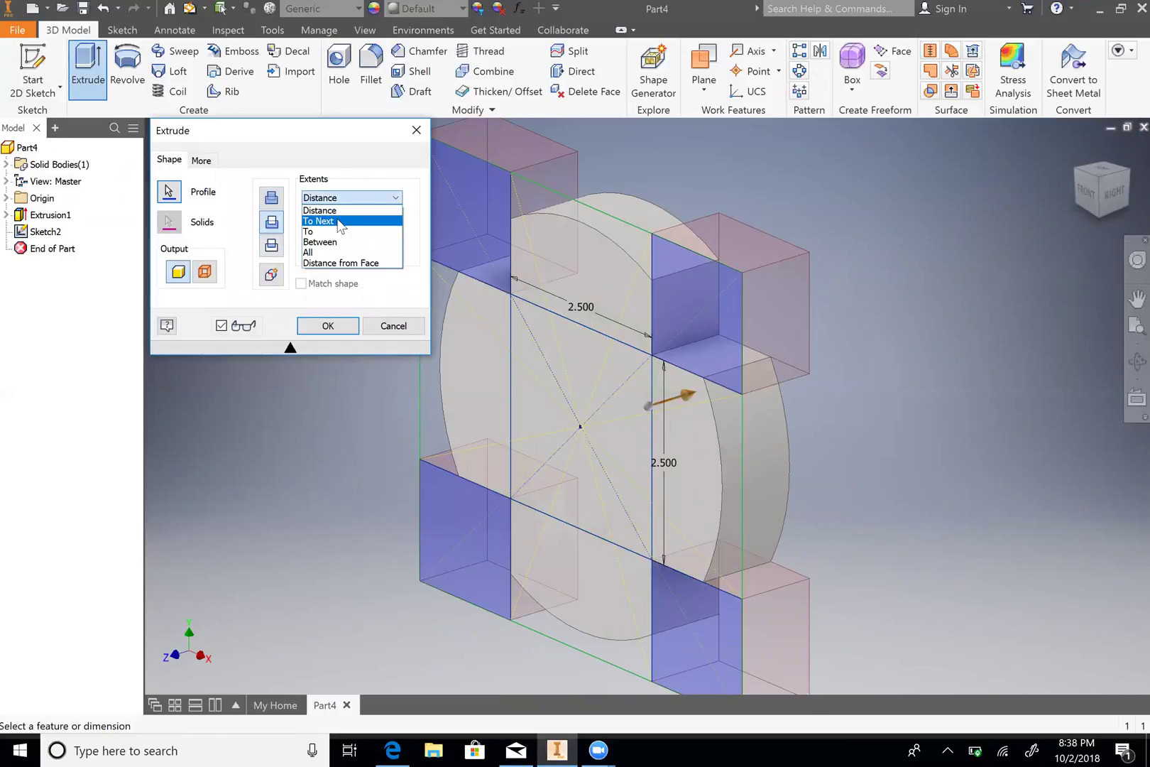
{"action": "left_click", "coordinate": [339, 220]}
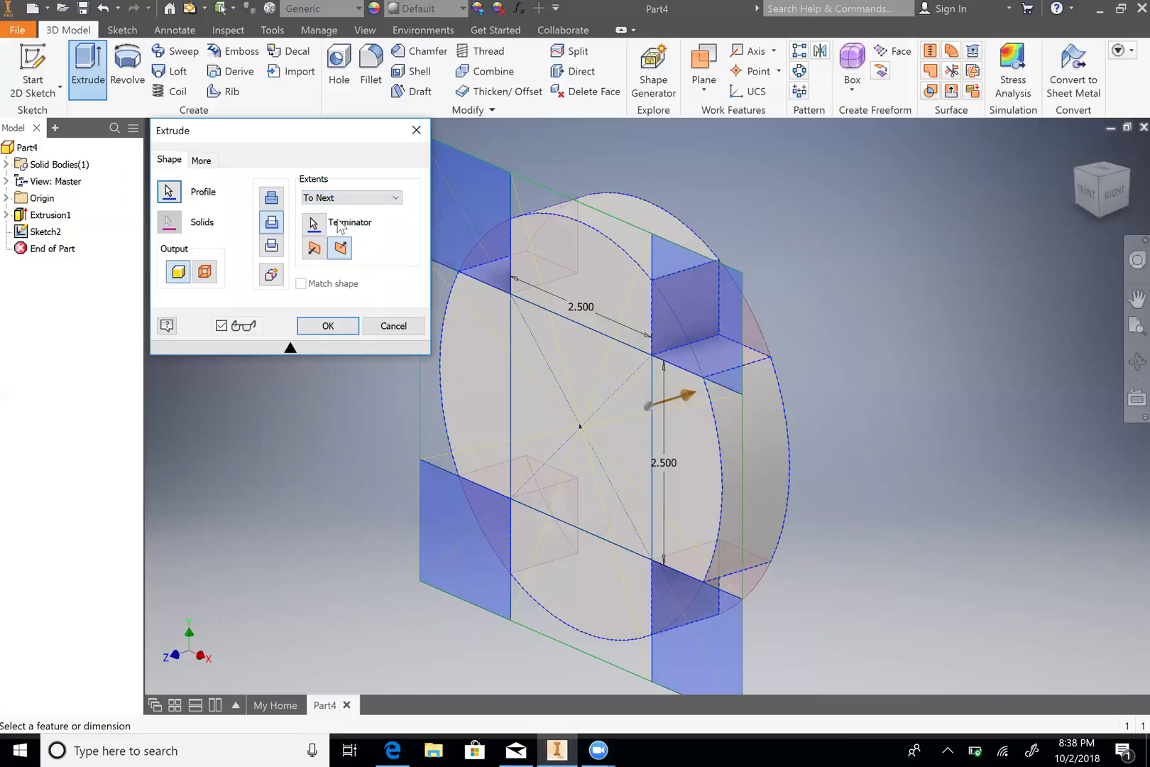
{"action": "left_click", "coordinate": [328, 326]}
- Start a sketch on the cross's front face and draw an origin-centred rectangle 0.5 in wide and 3 in tall
{"action": "left_click", "coordinate": [32, 65]}
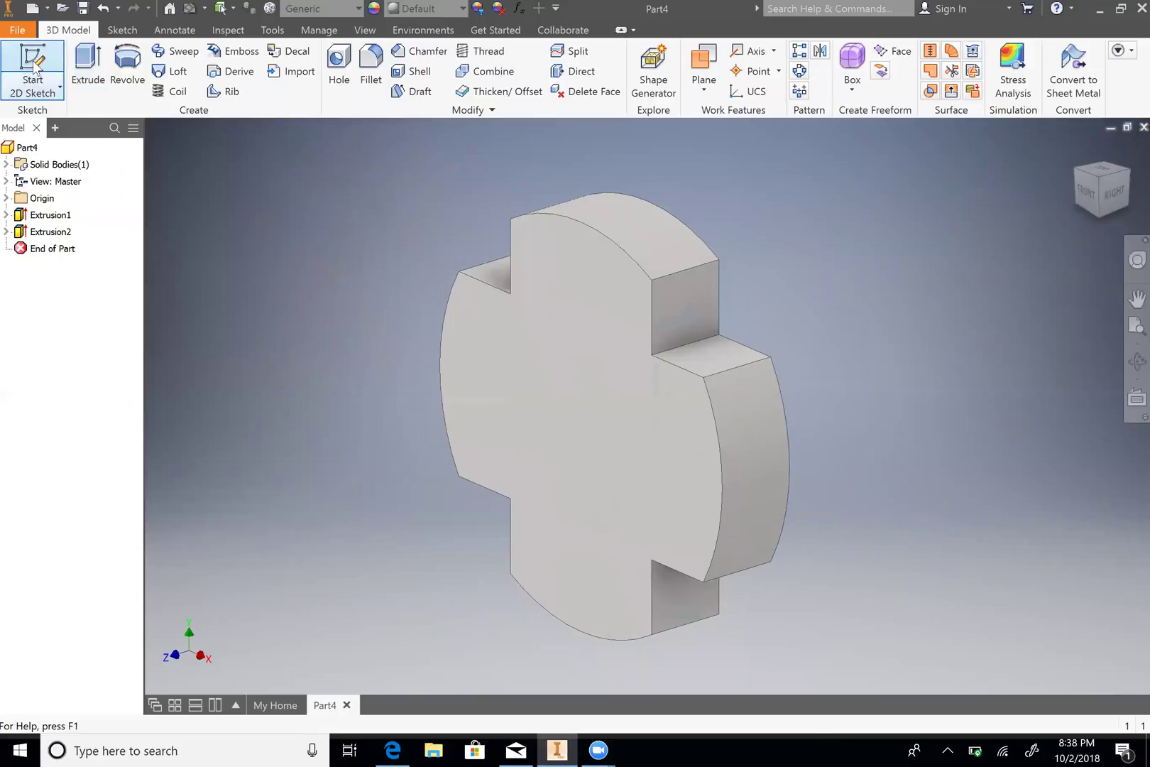
{"action": "left_click", "coordinate": [544, 376]}
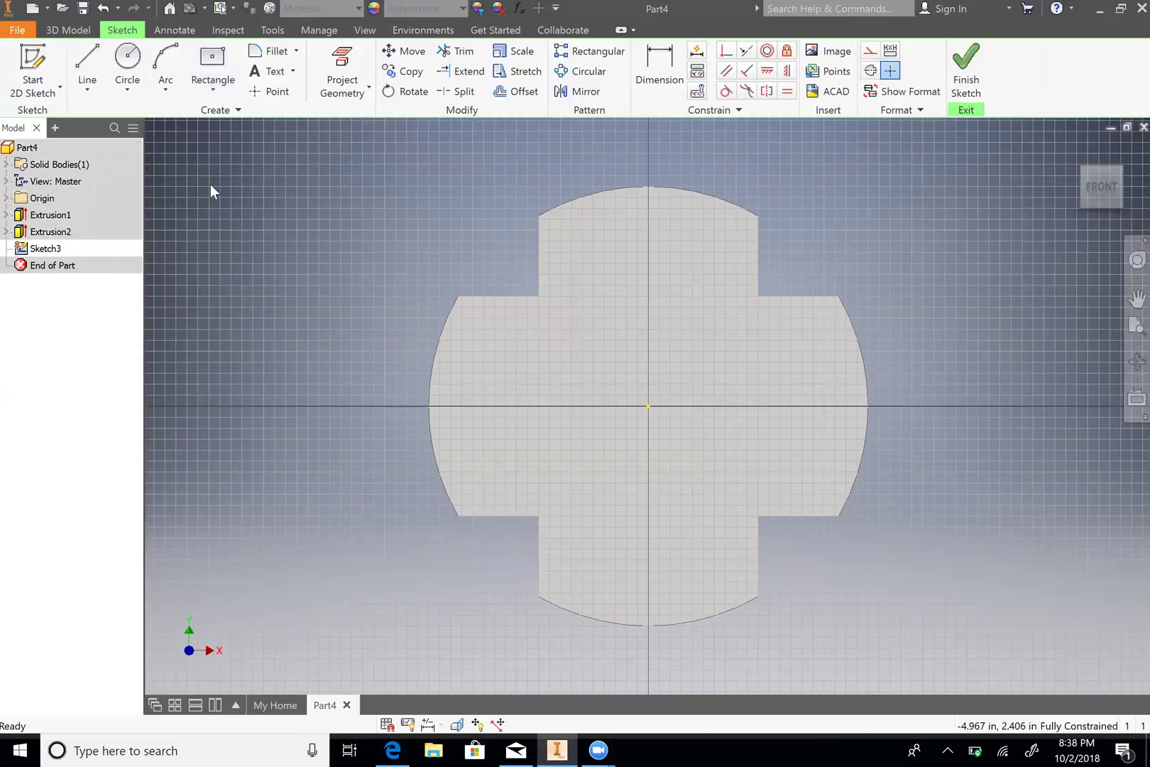
{"action": "left_click", "coordinate": [217, 63]}
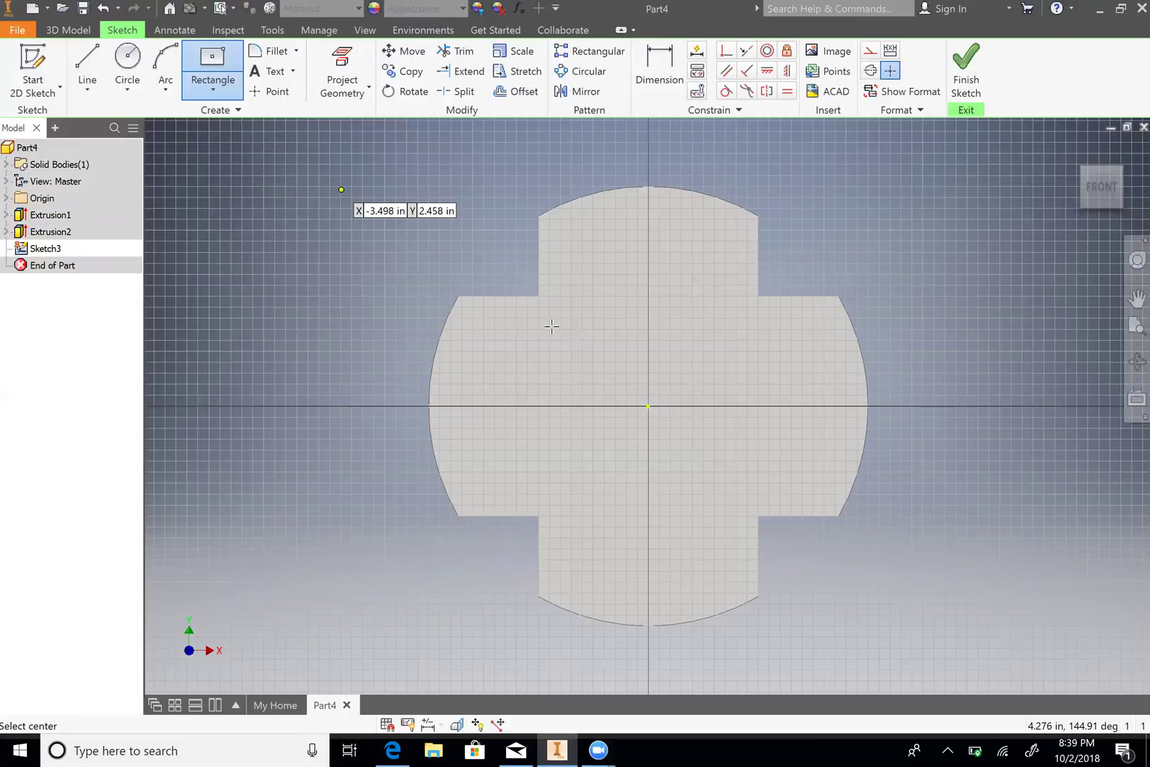
{"action": "left_click", "coordinate": [648, 405]}
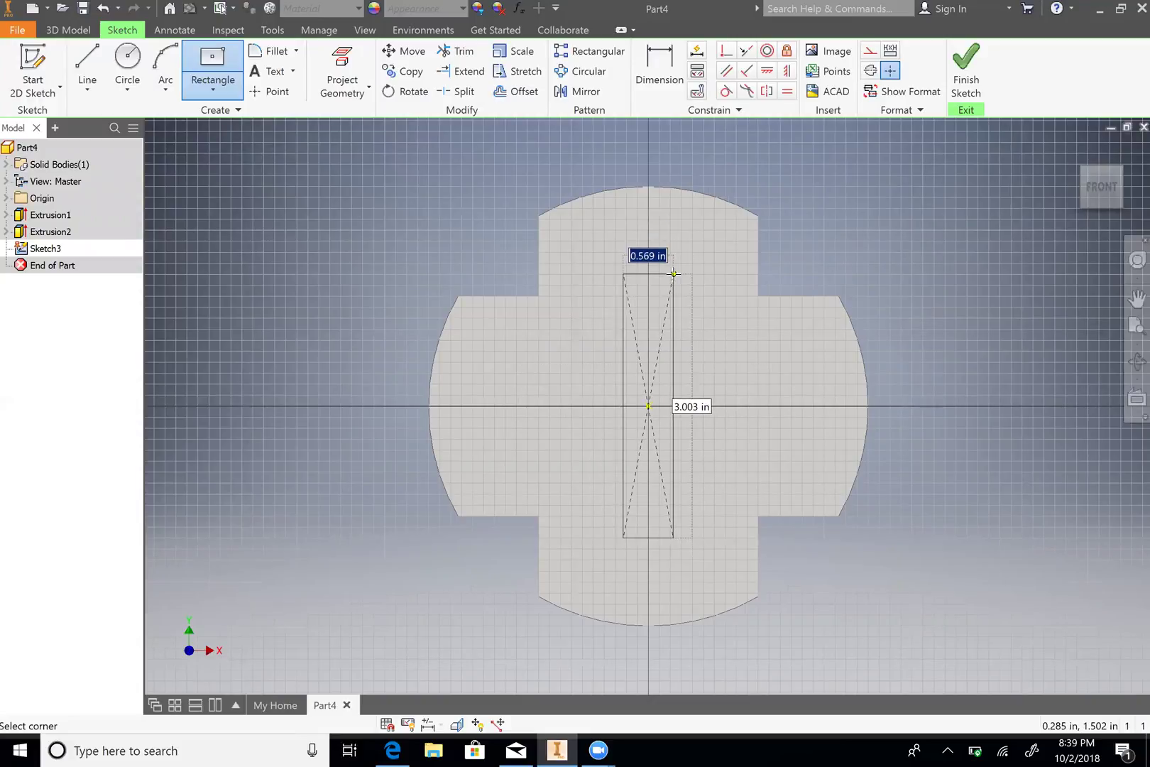
{"action": "type", "text": "5"}
{"action": "key", "text": "Tab"}
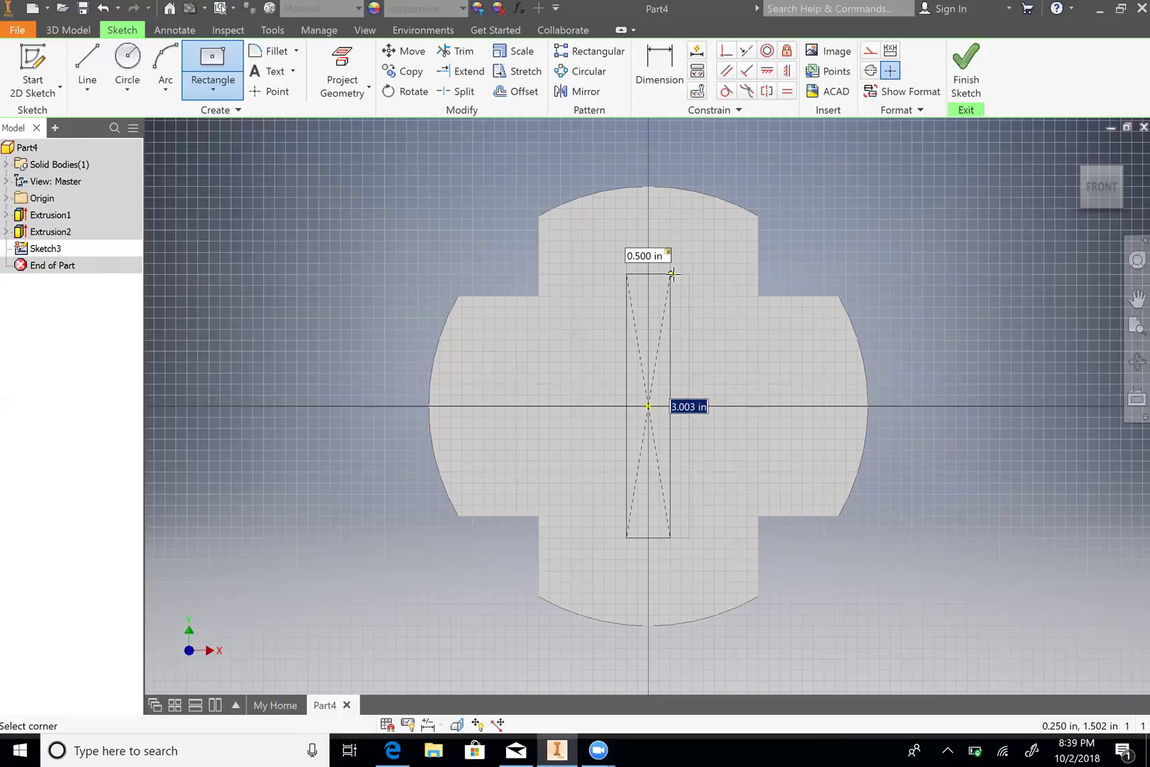
{"action": "type", "text": "3"}
{"action": "key", "text": "Return"}
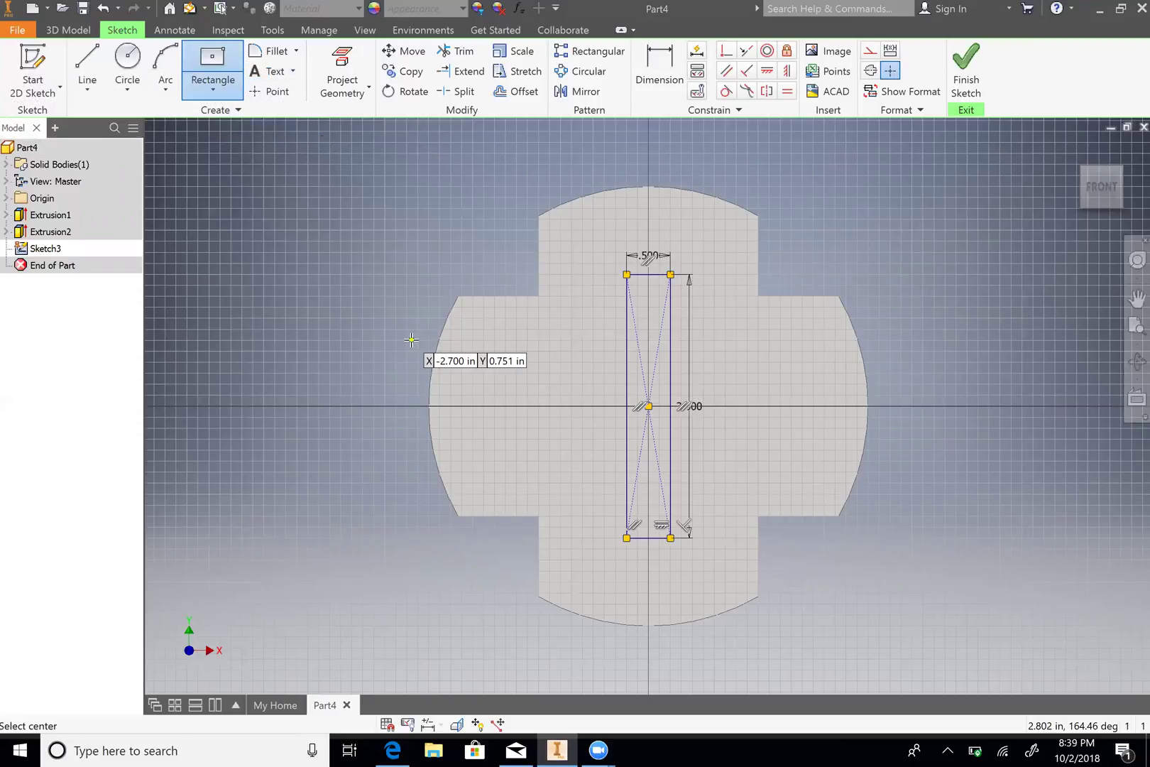
- Draw an origin-centred rectangle 0.5 in wide and about 5.4 in tall, aligned with the 3 in tall one, and finish the sketch
{"action": "left_click", "coordinate": [649, 406]}
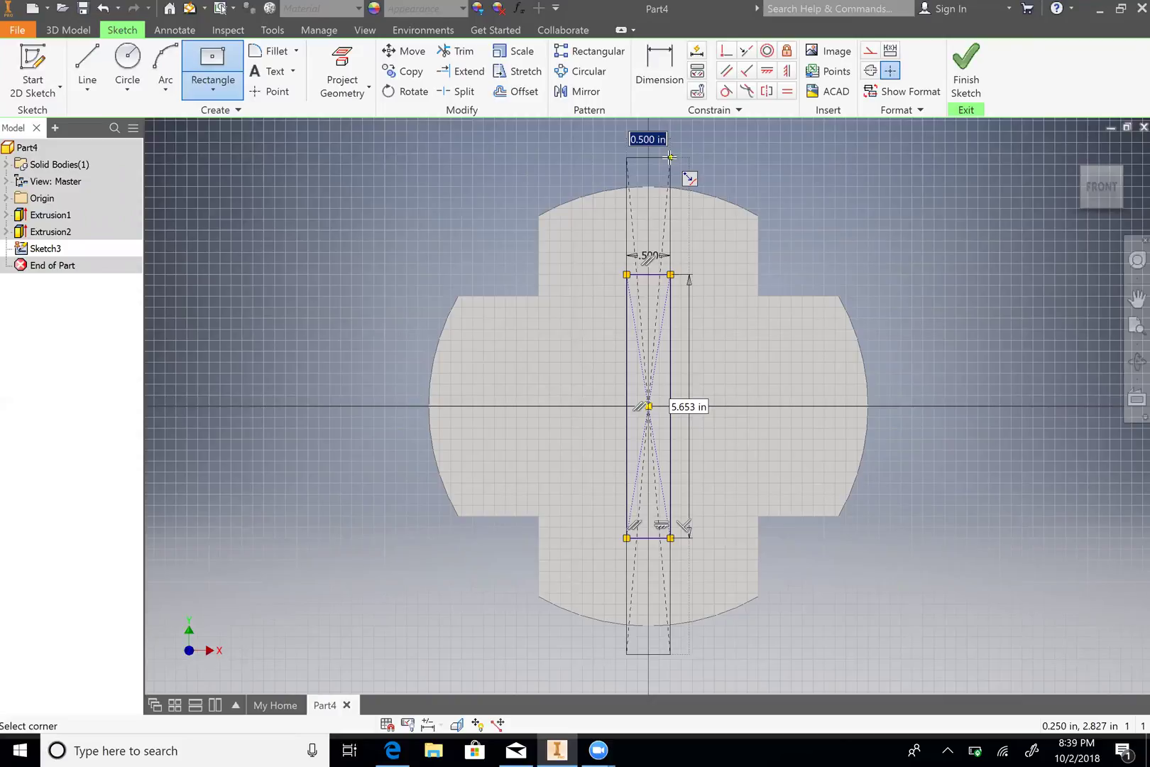
{"action": "key", "text": "Escape"}
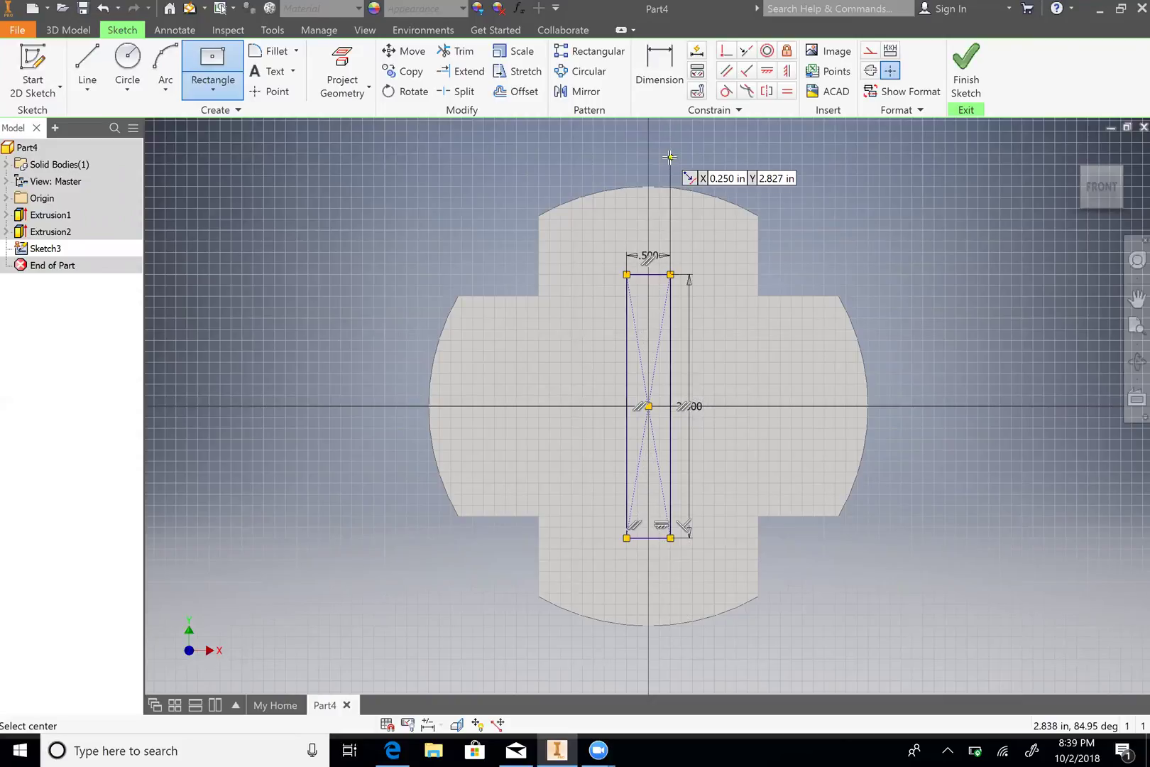
{"action": "left_click", "coordinate": [649, 406]}
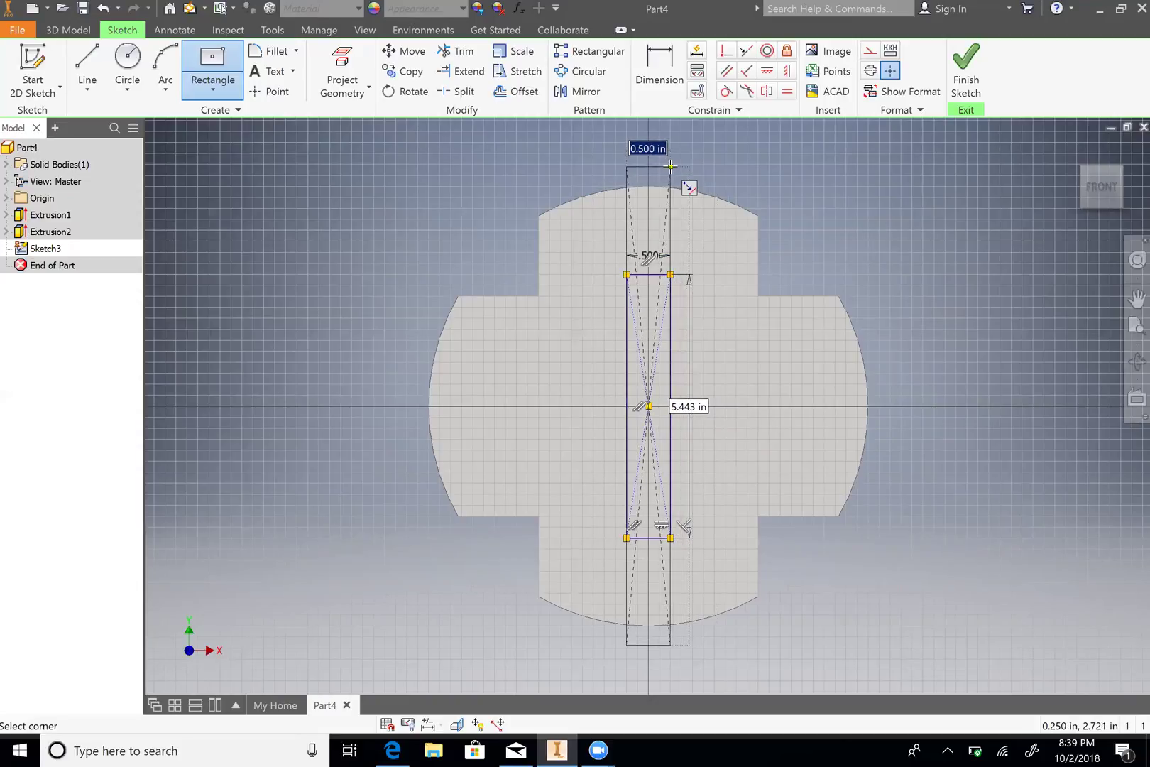
{"action": "left_click", "coordinate": [670, 166]}
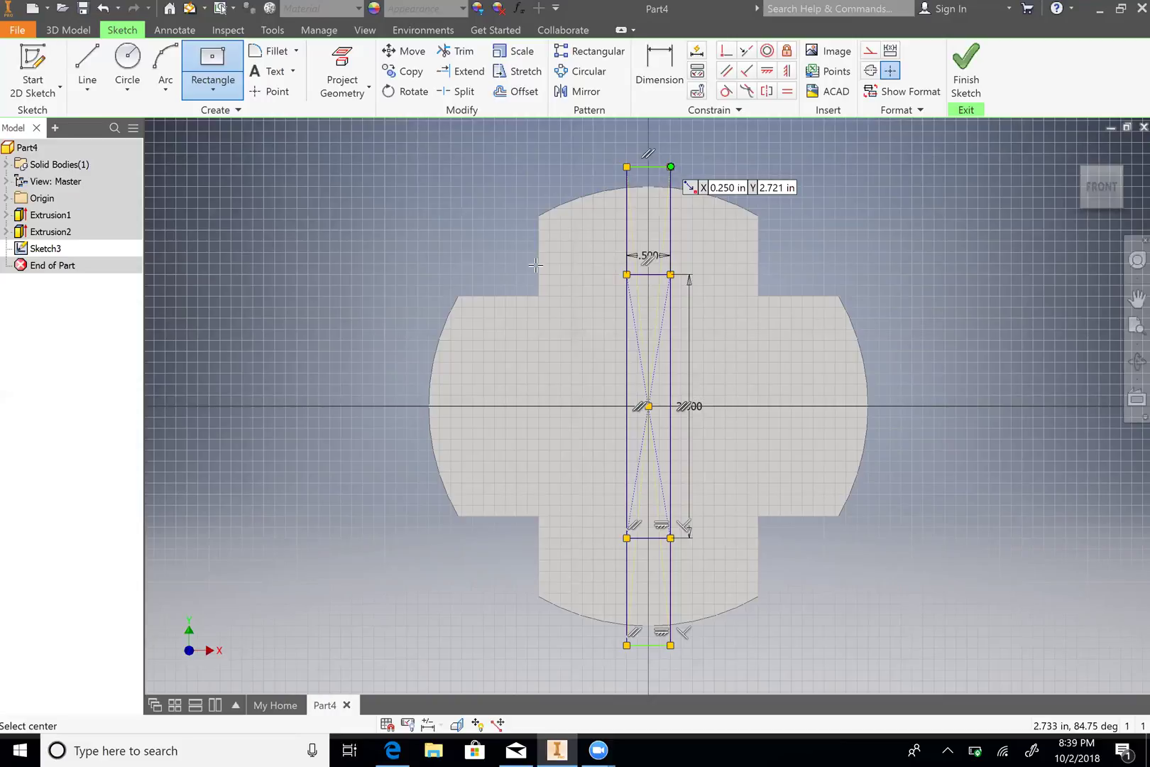
{"action": "left_click", "coordinate": [963, 69]}
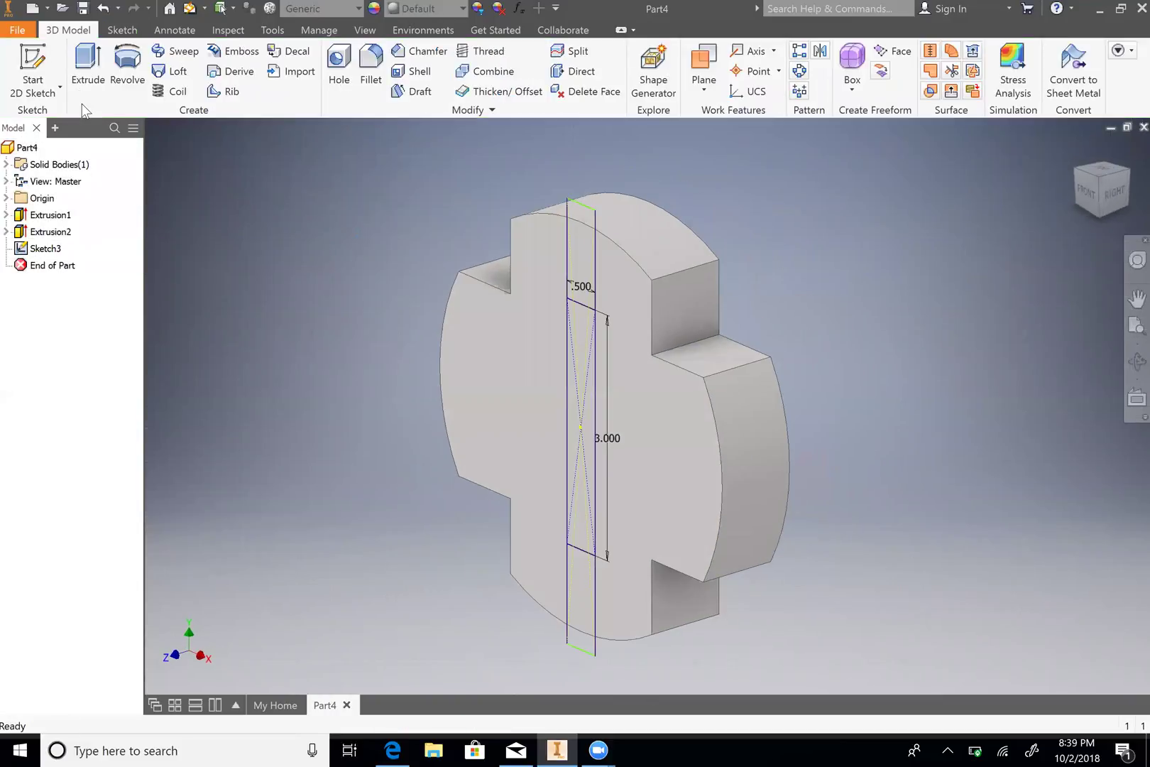
- Cut the two strip regions above and below the 3 in tall rectangle through the part, using the To Next extent
{"action": "left_click", "coordinate": [87, 67]}
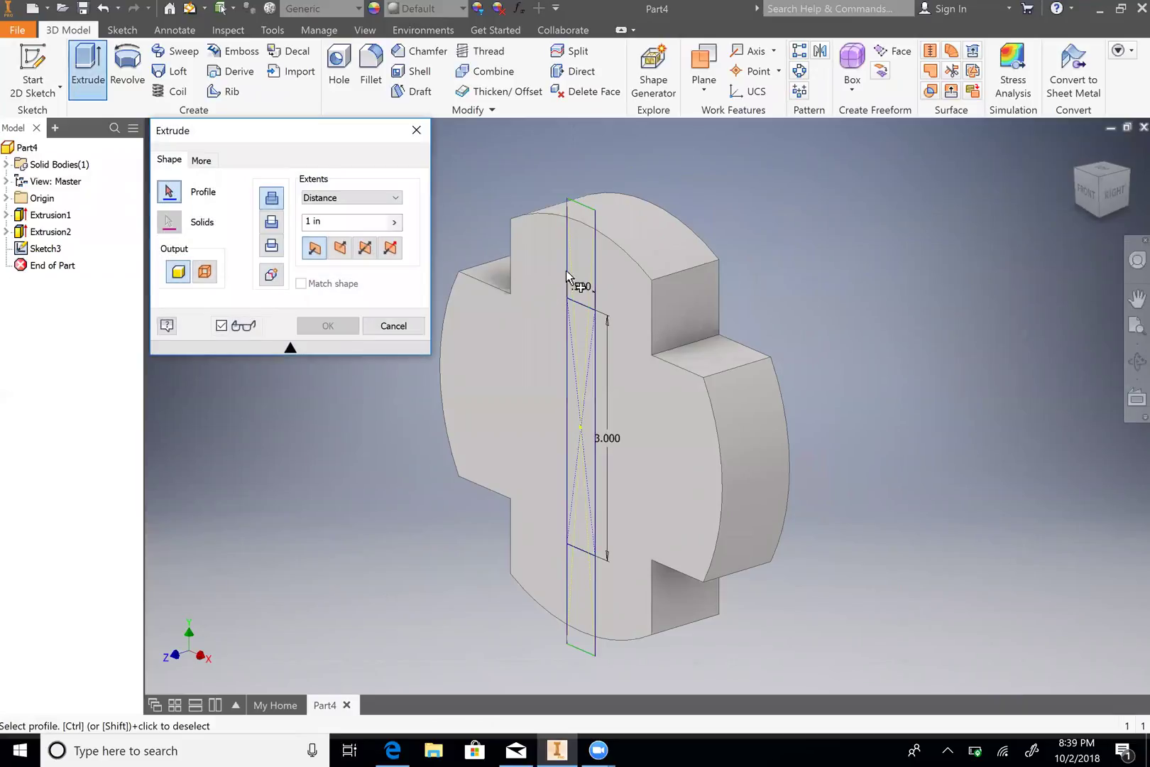
{"action": "left_click", "coordinate": [583, 260]}
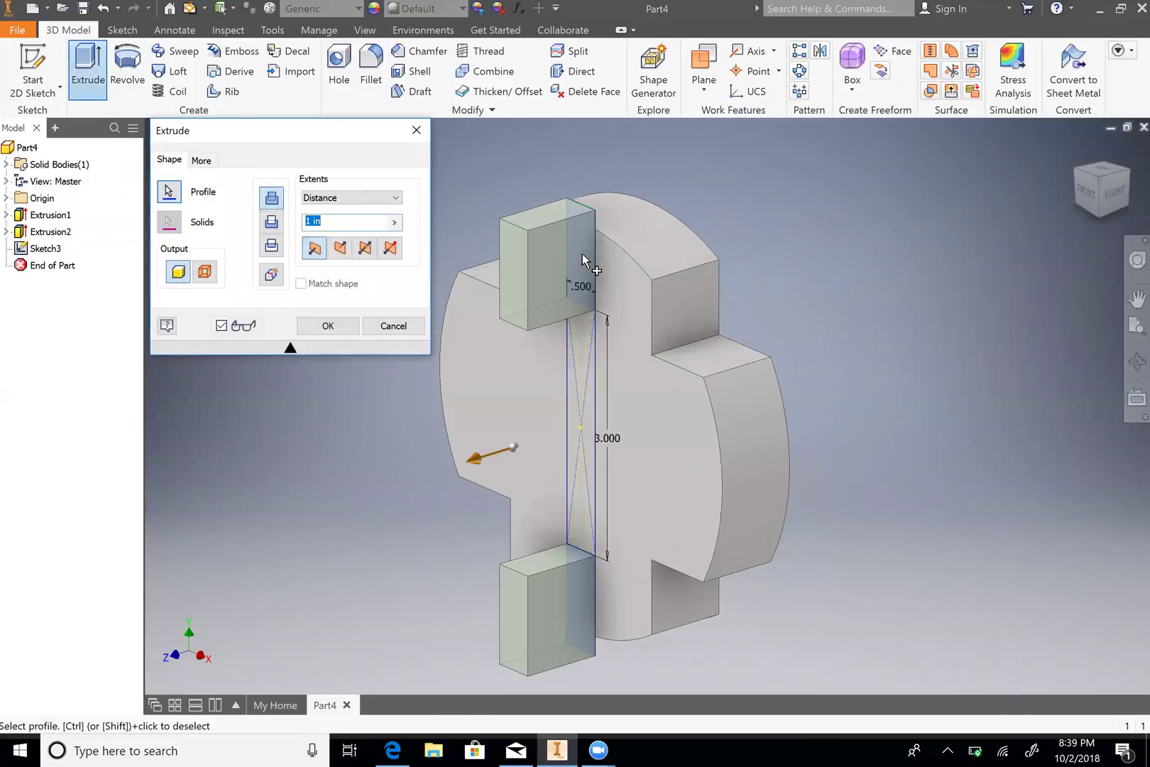
{"action": "left_click", "coordinate": [272, 223]}
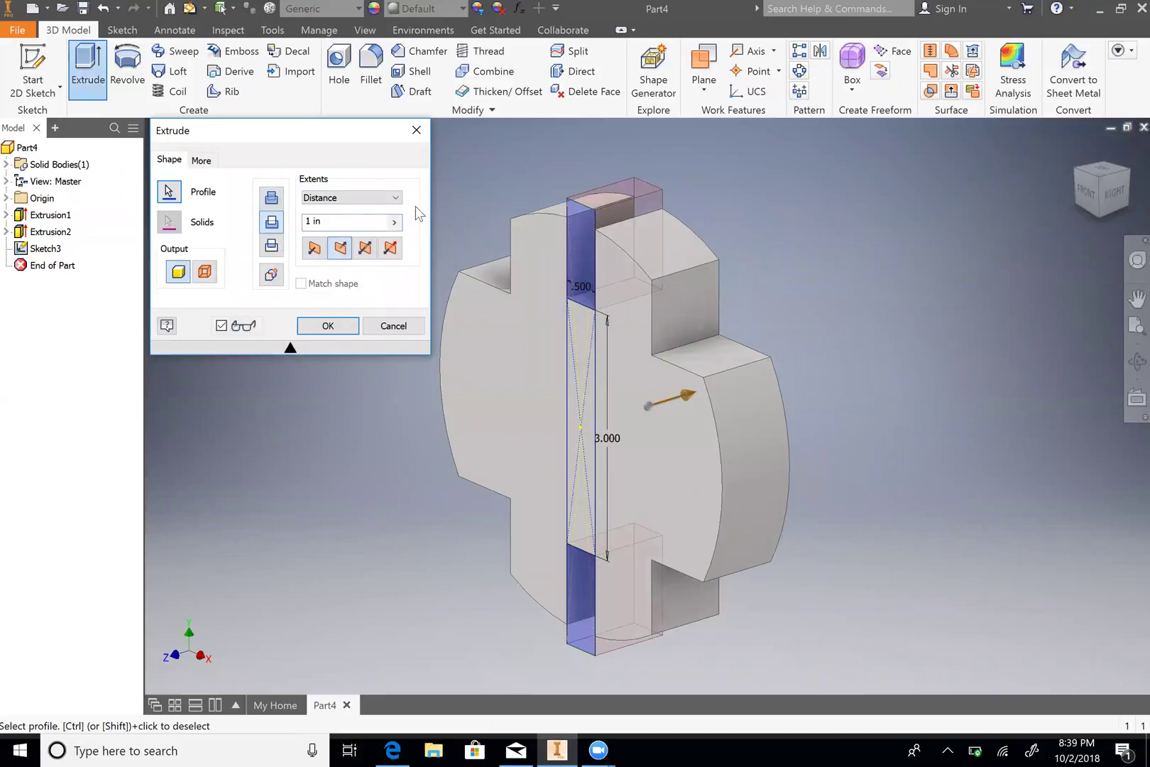
{"action": "left_click", "coordinate": [391, 198]}
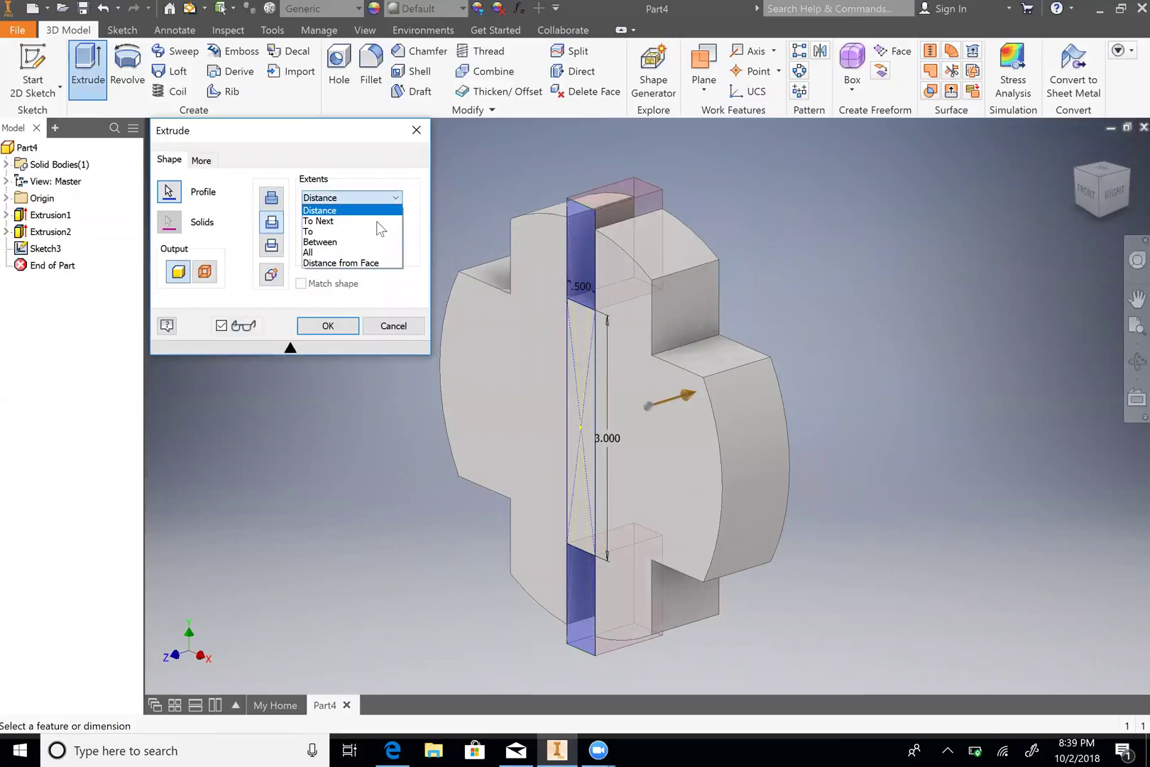
{"action": "left_click", "coordinate": [376, 220]}
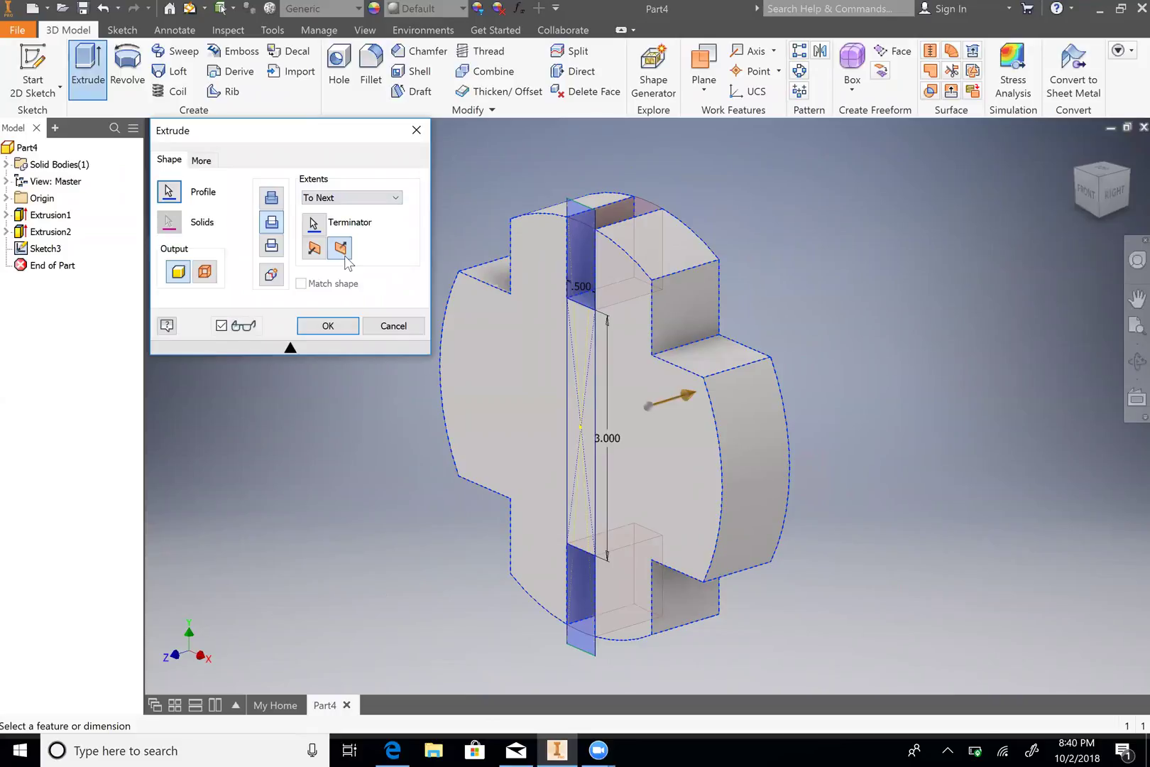
{"action": "left_click", "coordinate": [325, 327]}
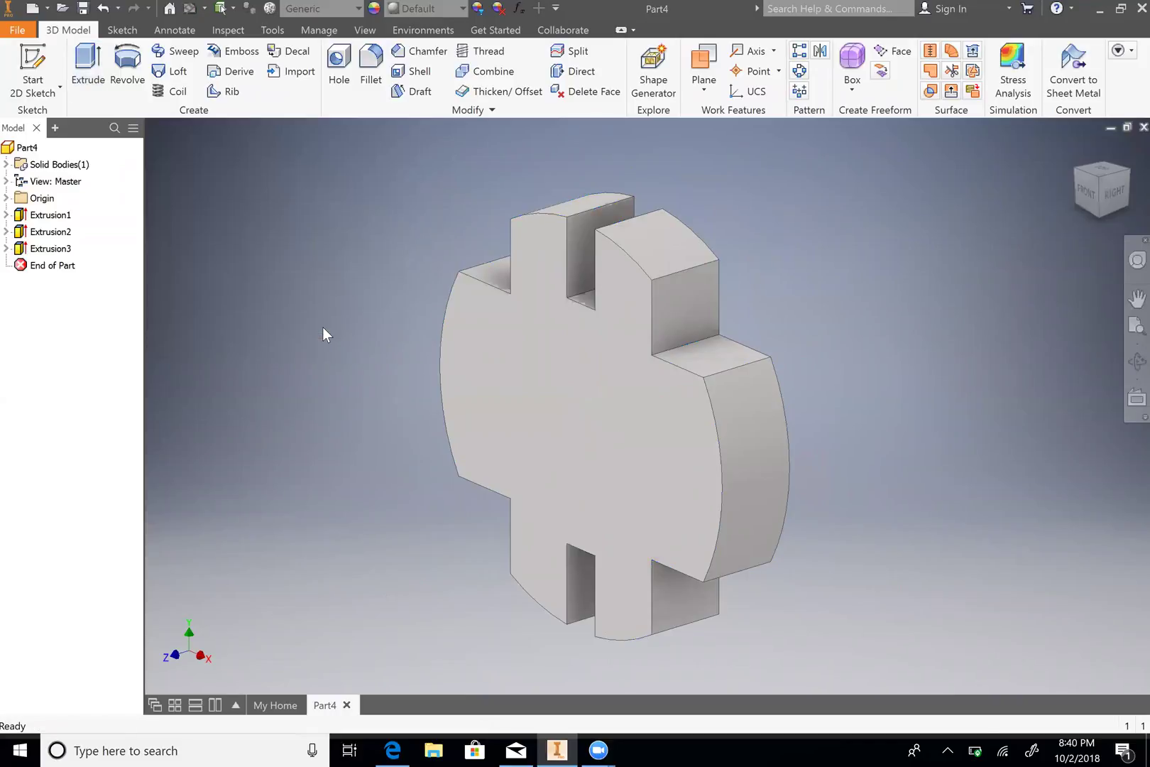
- Start a sketch on the slotted cross's front face and draw an origin-centred rectangle 3 in wide and 0.5 in tall
{"action": "left_click", "coordinate": [33, 66]}
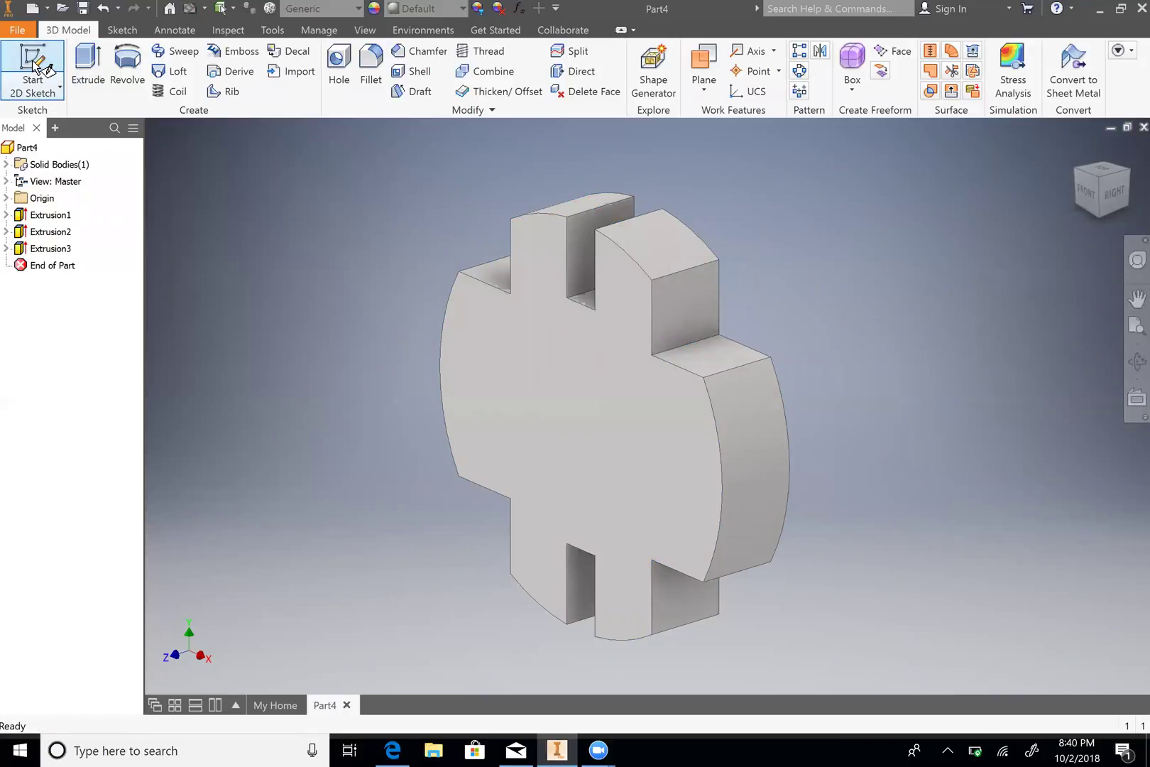
{"action": "left_click", "coordinate": [529, 412]}
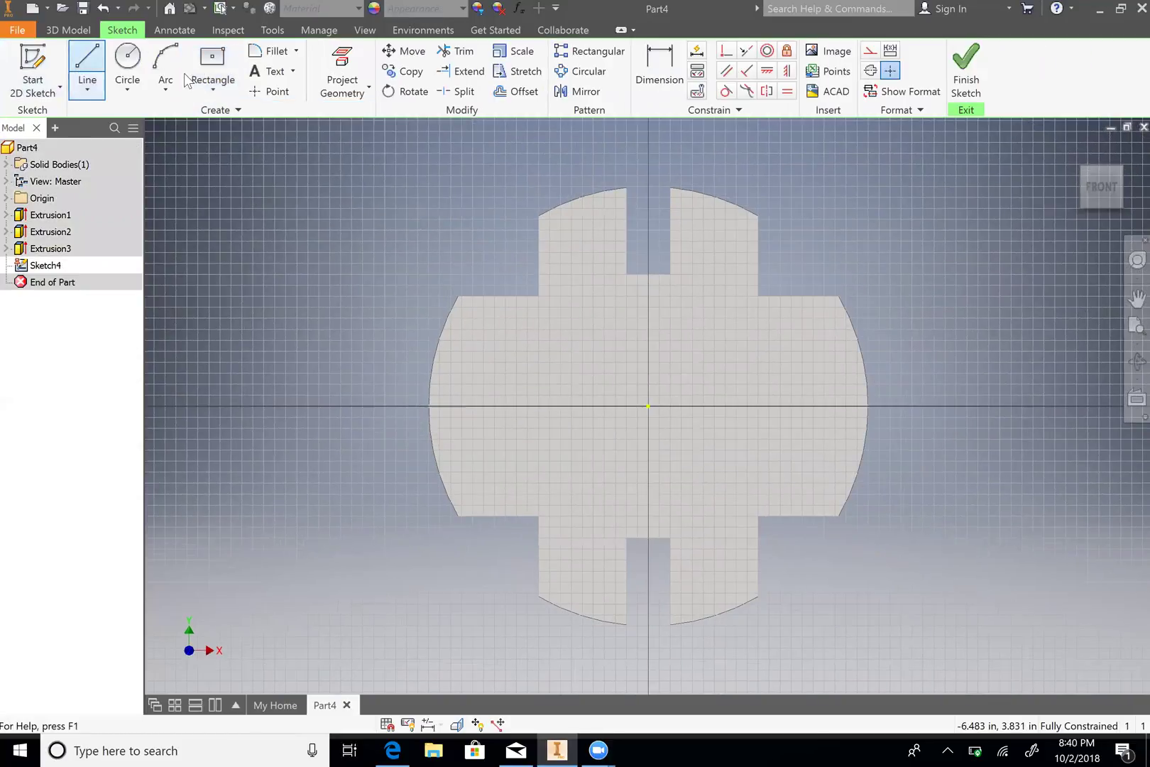
{"action": "left_click", "coordinate": [212, 90]}
{"action": "left_click", "coordinate": [213, 142]}
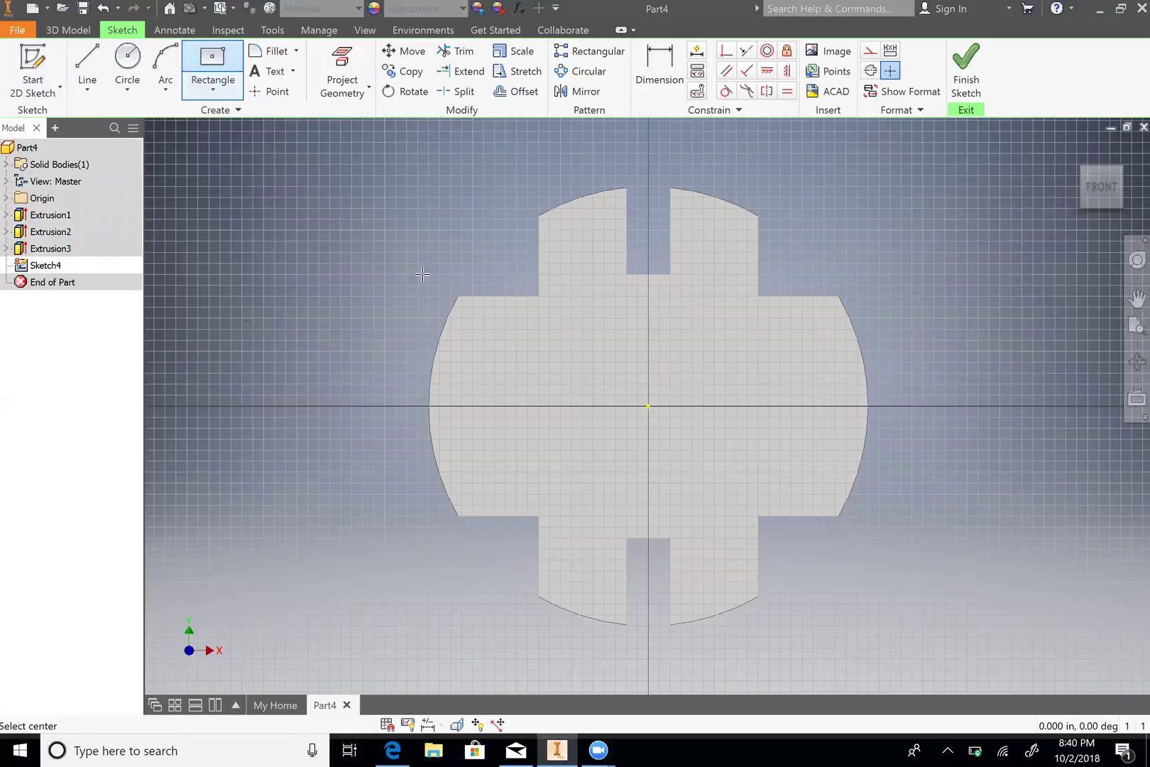
{"action": "left_click", "coordinate": [648, 405]}
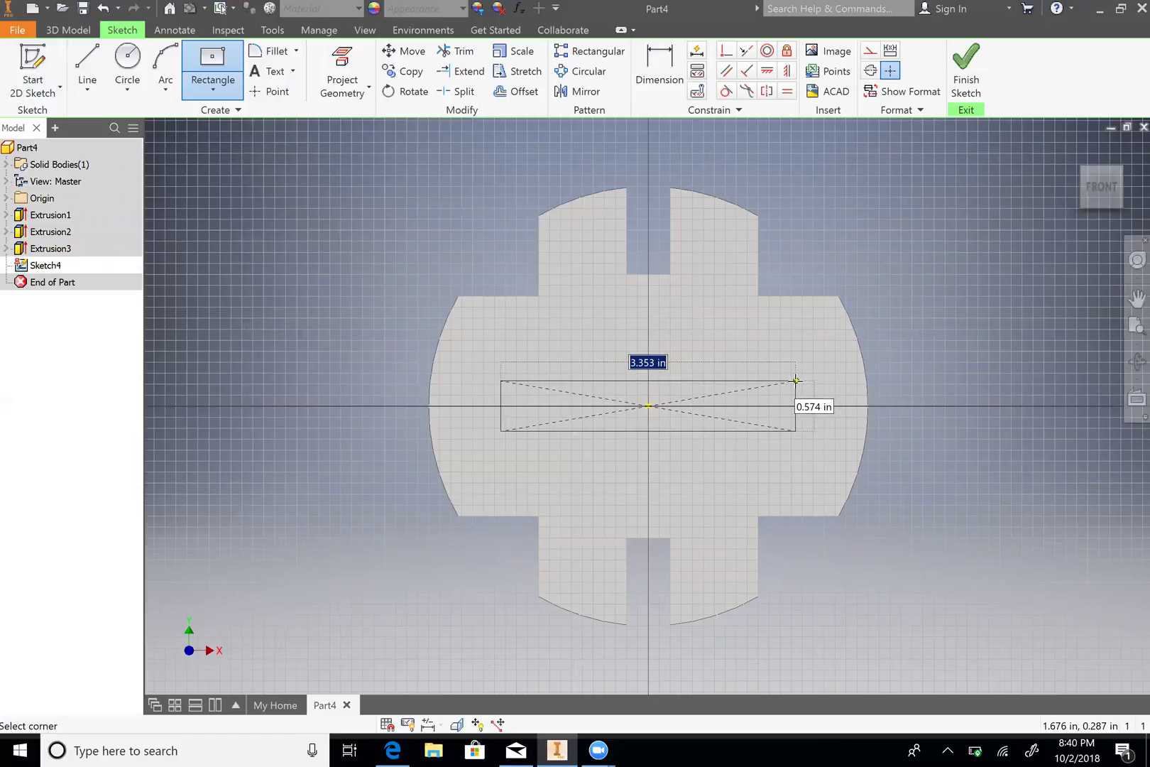
{"action": "type", "text": "3"}
{"action": "key", "text": "Tab"}
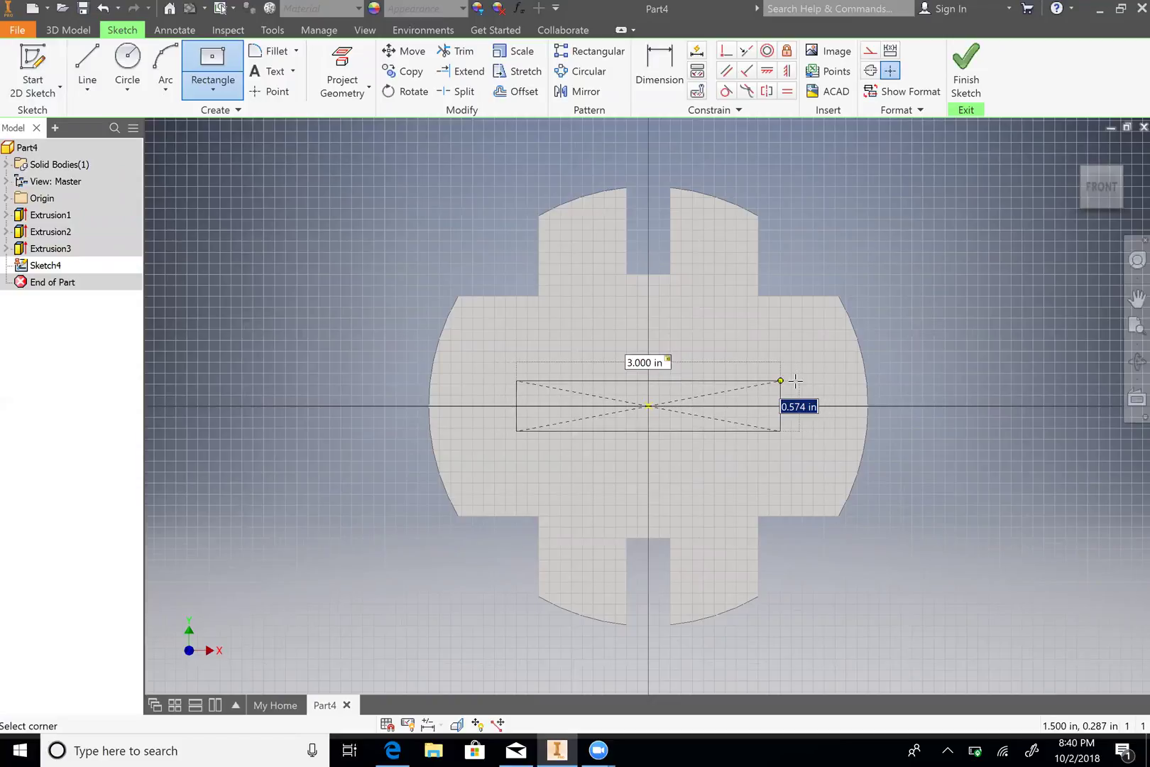
{"action": "type", "text": "."}
{"action": "type", "text": "5"}
{"action": "key", "text": "Return"}
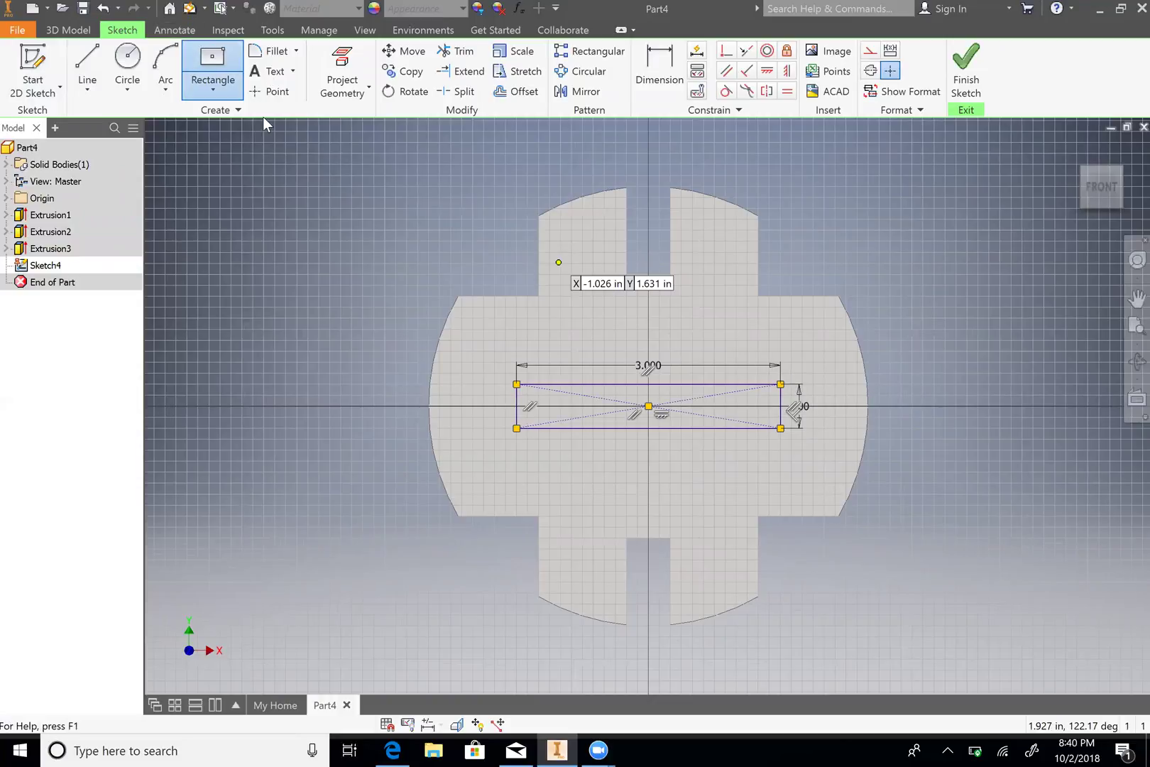
- Draw an origin-centred rectangle about 6.2 in wide and 0.5 in tall, aligned with the 3 in wide one, and finish the sketch
{"action": "left_click", "coordinate": [648, 405]}
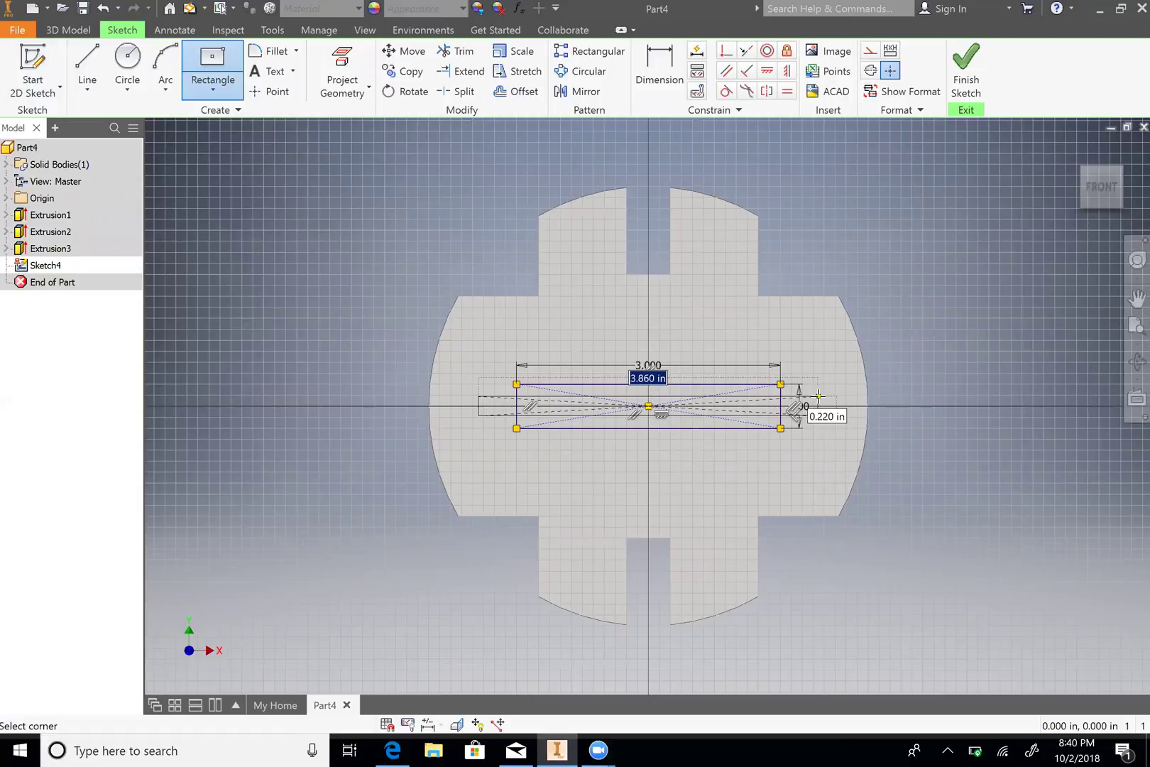
{"action": "left_click", "coordinate": [921, 384]}
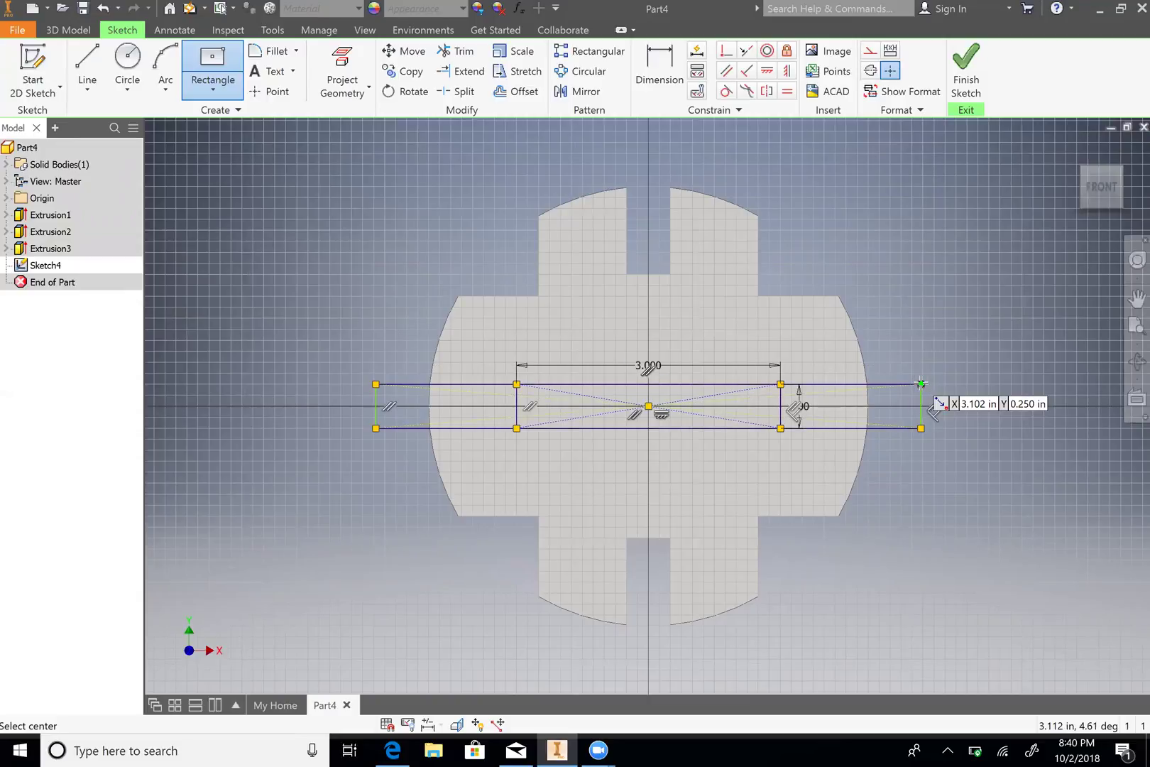
{"action": "right_click", "coordinate": [932, 327]}
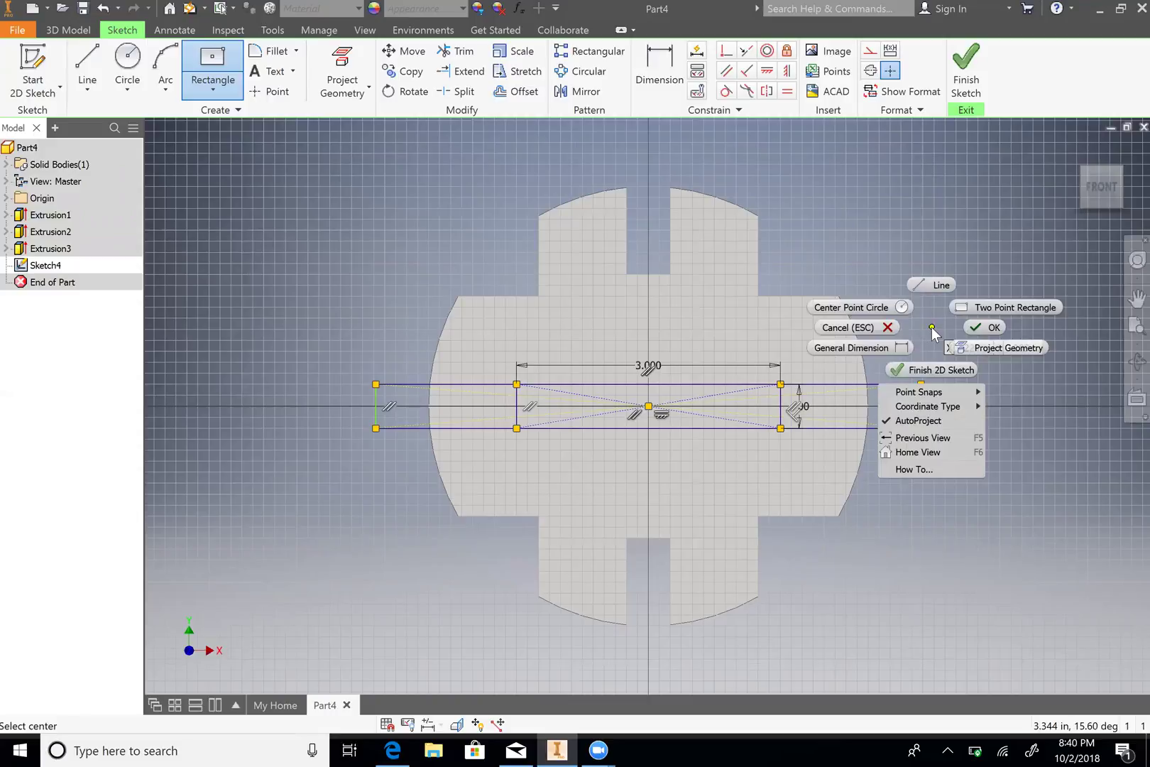
{"action": "left_click", "coordinate": [971, 328]}
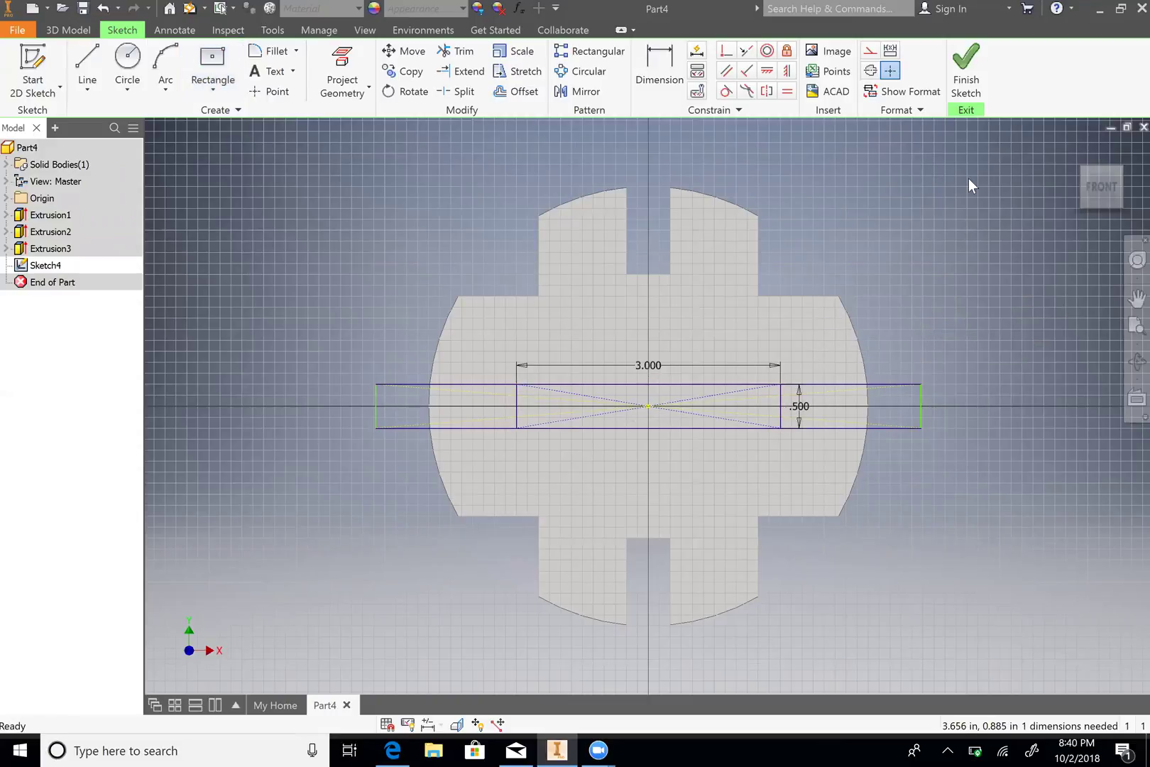
{"action": "left_click", "coordinate": [959, 71]}
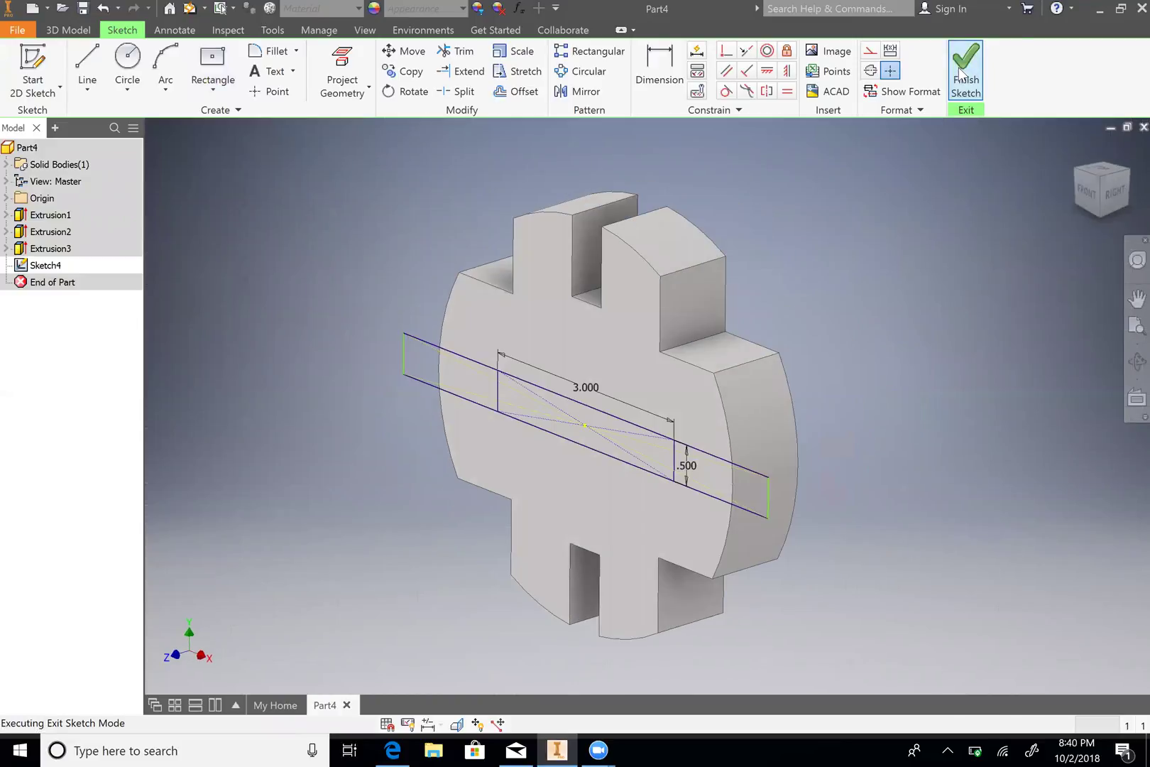
- Cut the two 0.5 in tall strip regions on either side of the 3 in wide rectangle through the part, using the To Next extent
{"action": "left_click", "coordinate": [88, 65]}
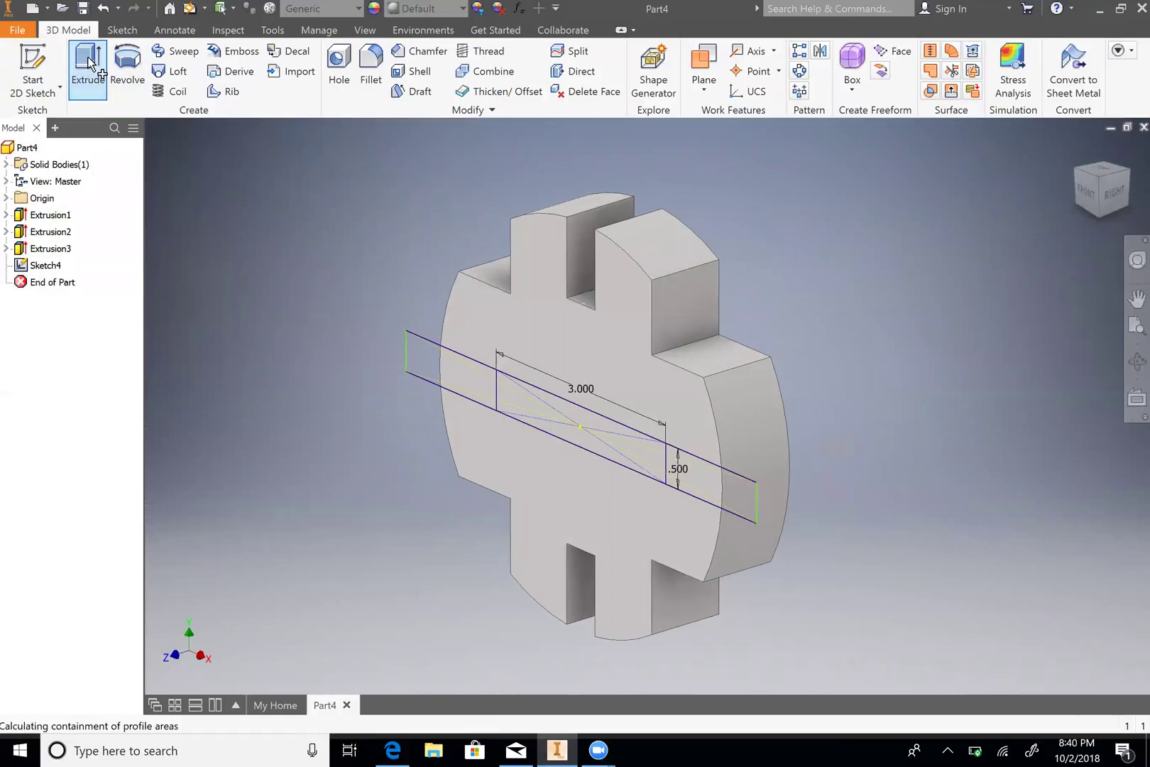
{"action": "left_click", "coordinate": [458, 381]}
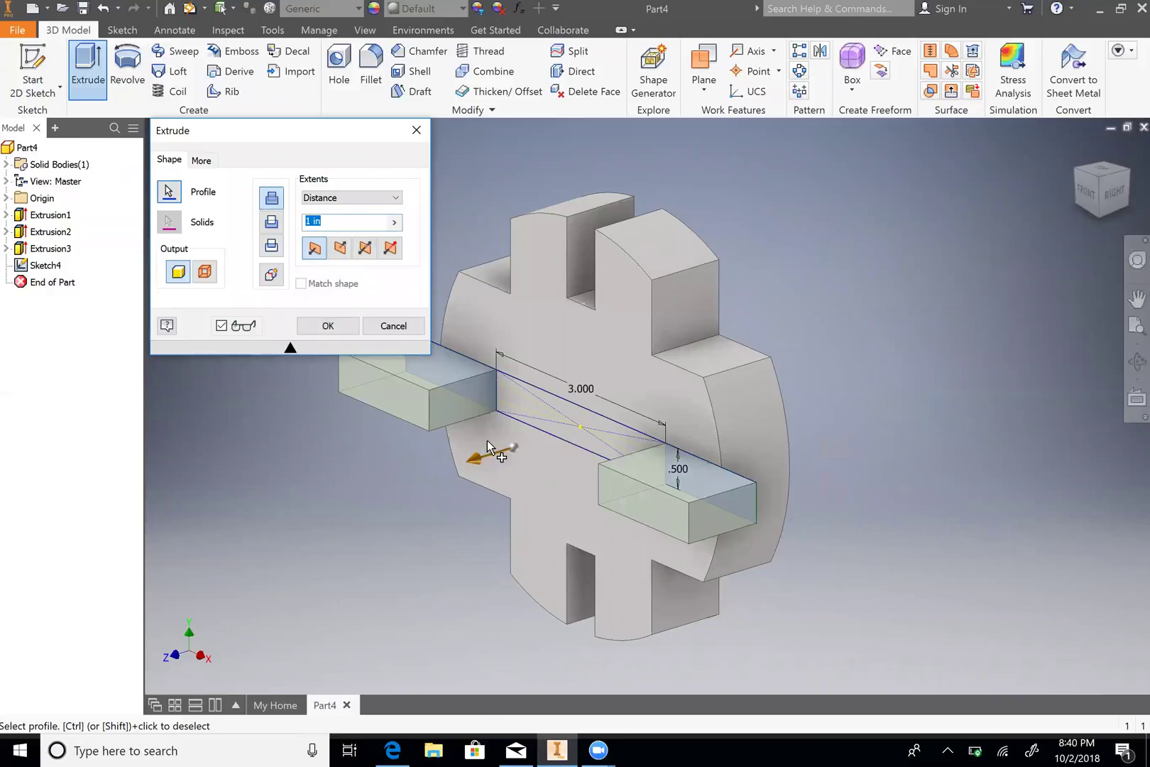
{"action": "left_click", "coordinate": [272, 221]}
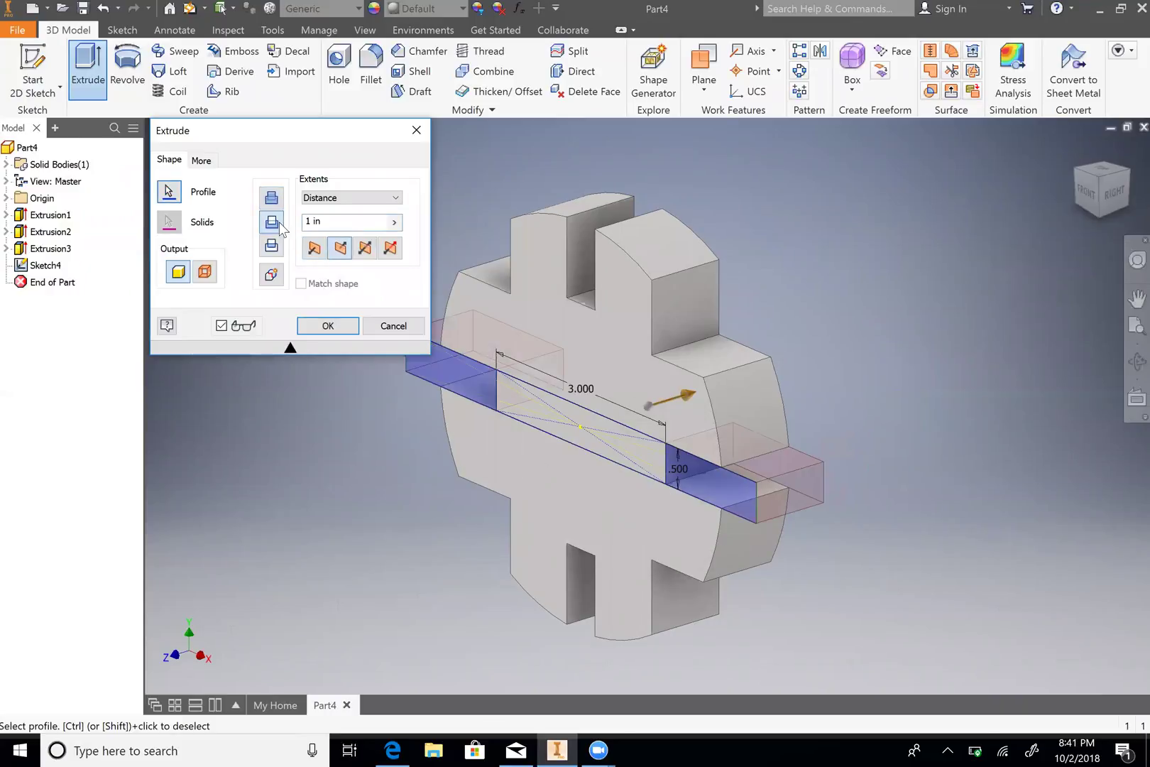
{"action": "left_click", "coordinate": [352, 203]}
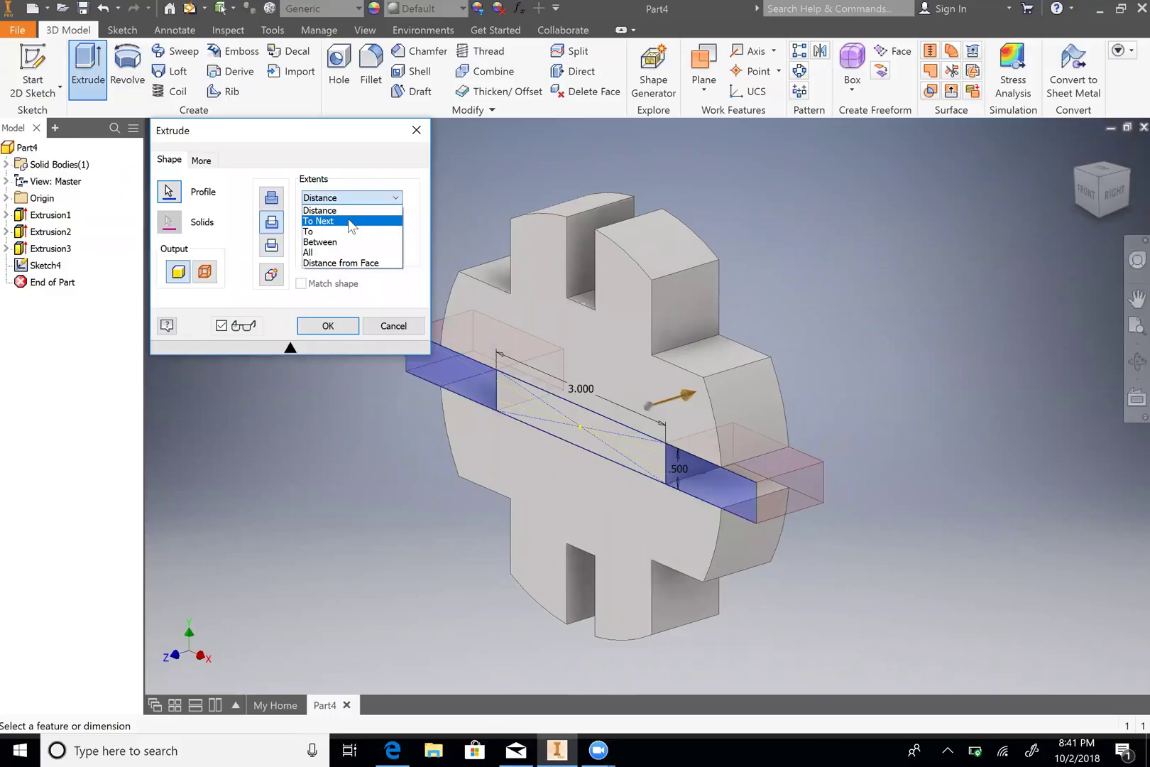
{"action": "left_click", "coordinate": [350, 221]}
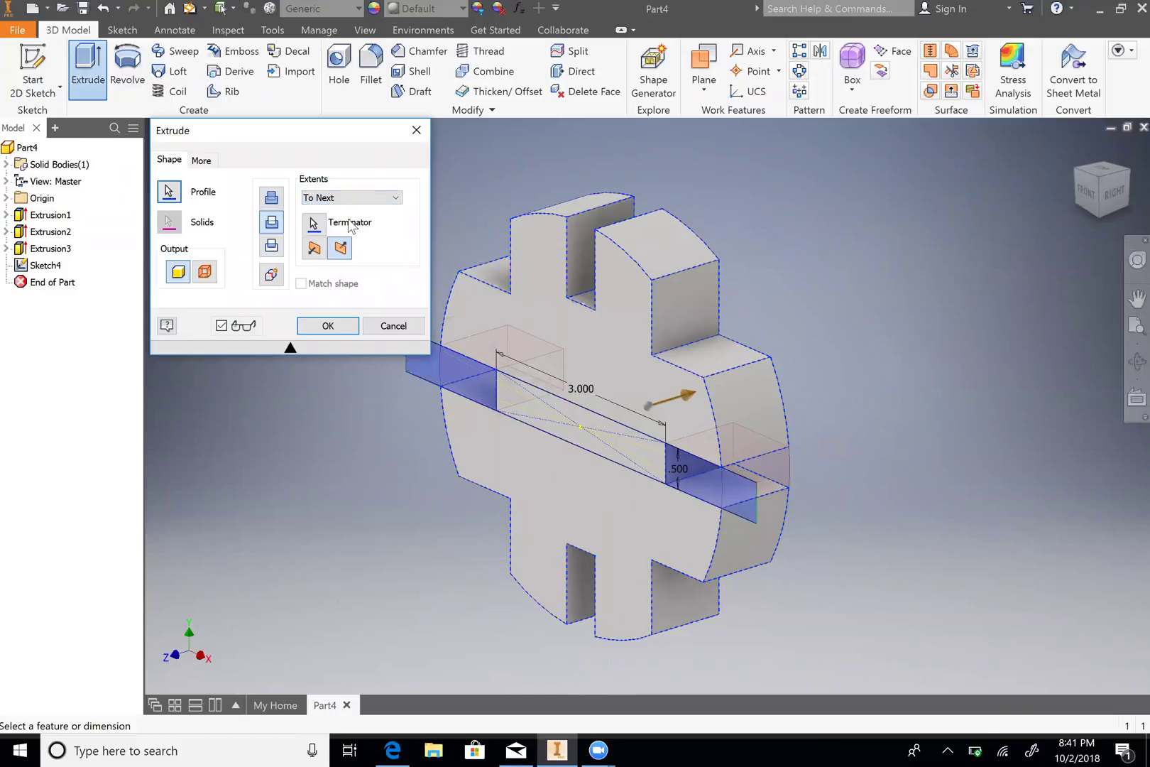
{"action": "left_click", "coordinate": [326, 326]}
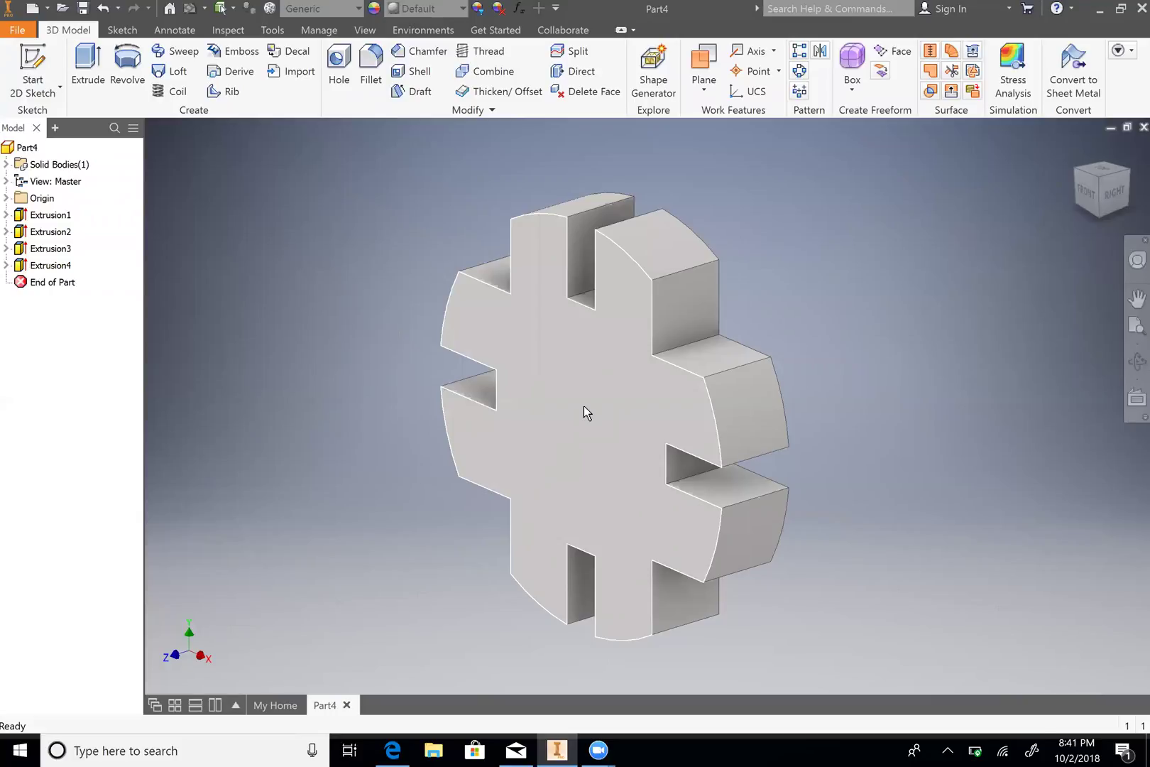
- Sketch a 1.25 in diameter circle centred on the origin on the slotted cross's front face and finish the sketch
{"action": "mouse_move", "coordinate": [610, 437]}
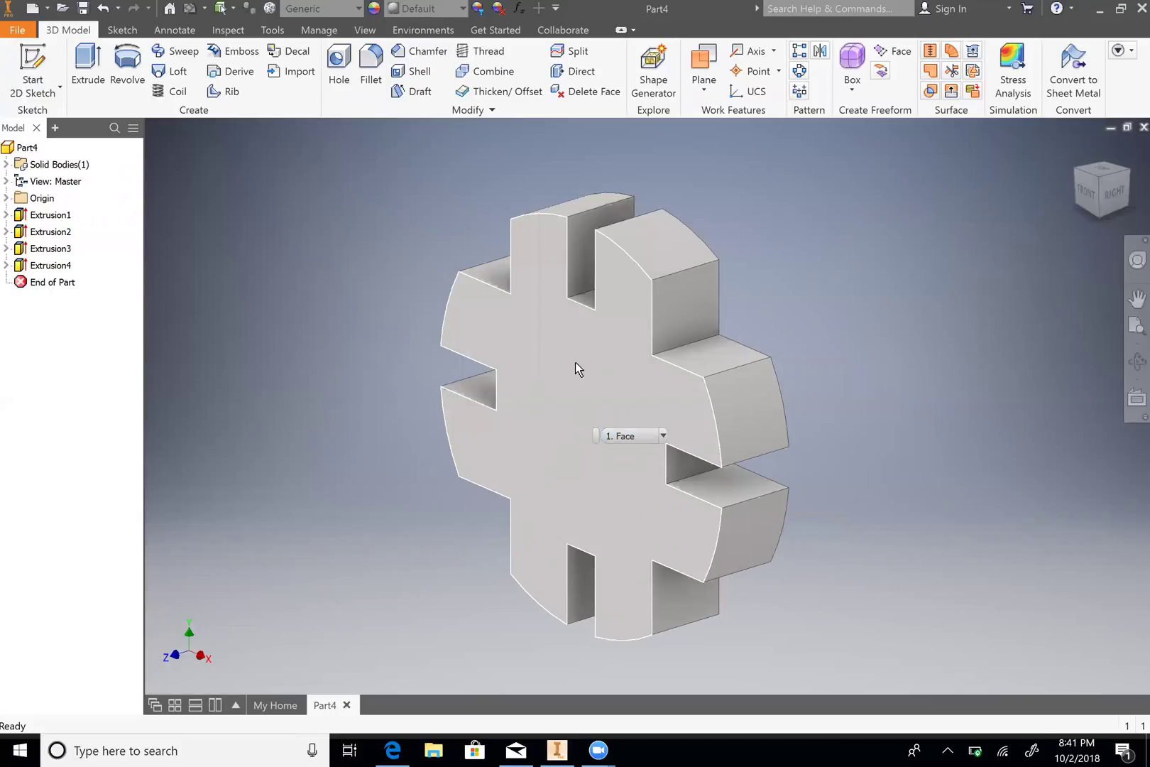
{"action": "left_click", "coordinate": [32, 71]}
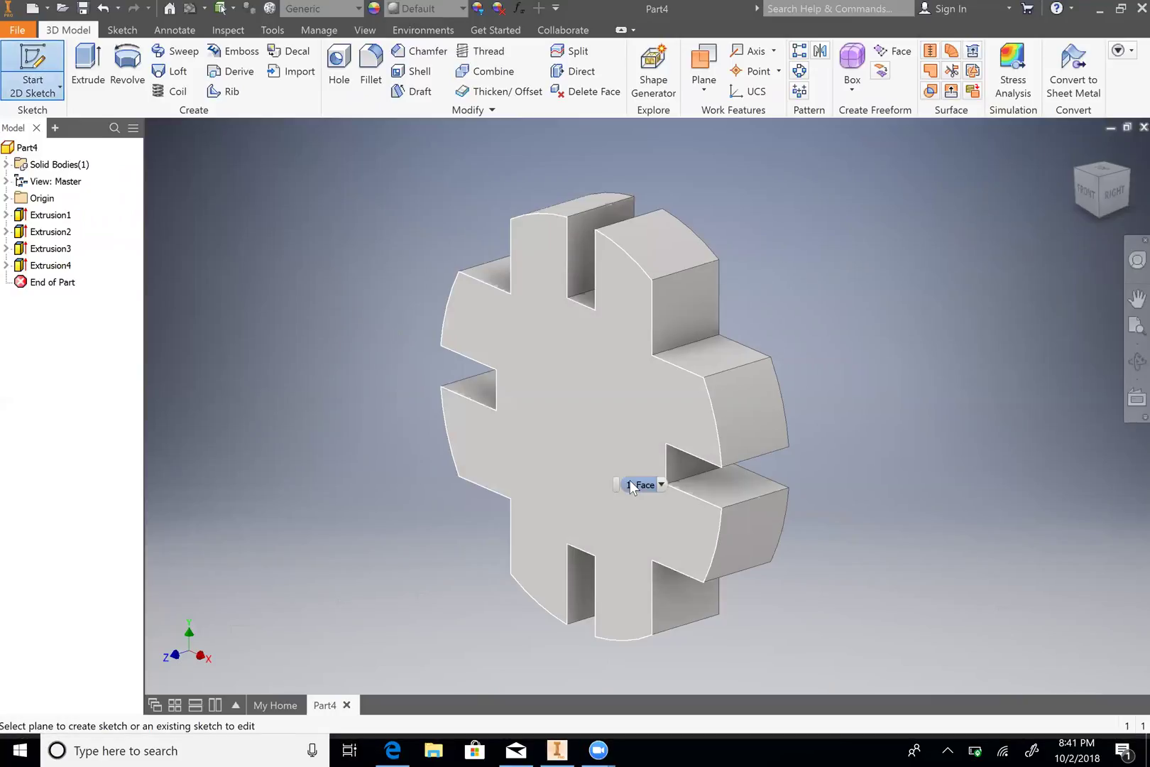
{"action": "left_click", "coordinate": [630, 486]}
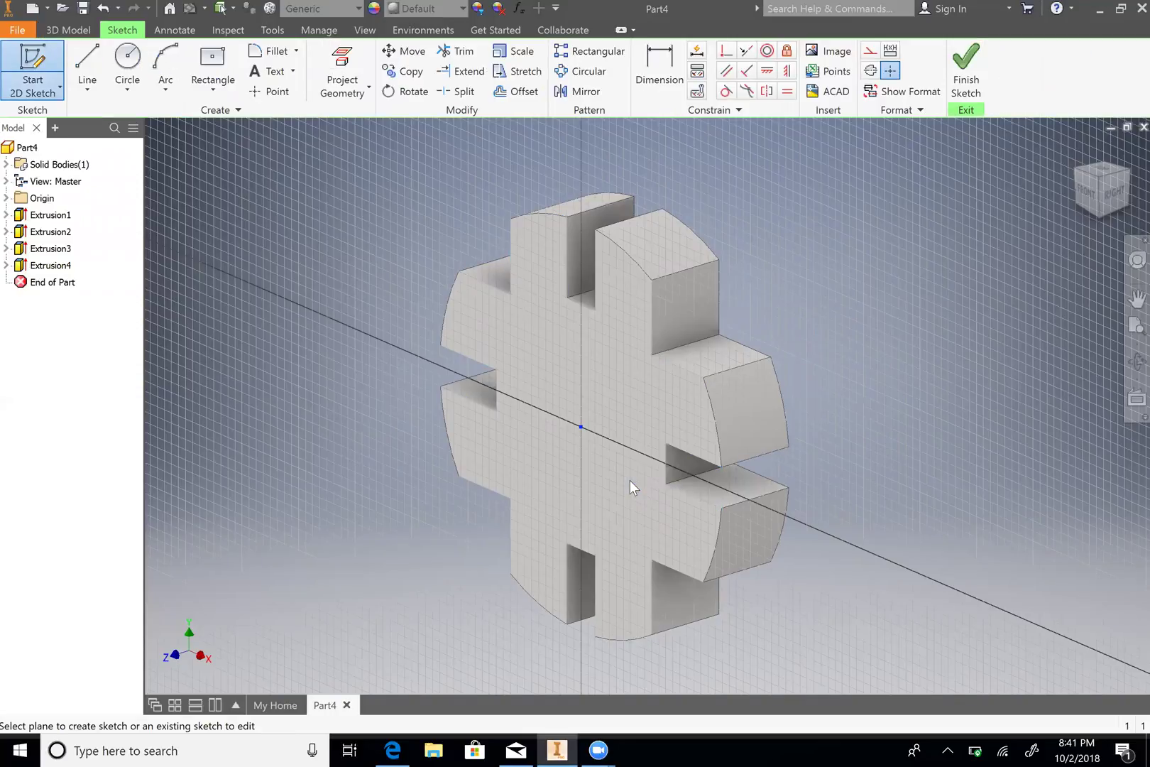
{"action": "left_click", "coordinate": [130, 64]}
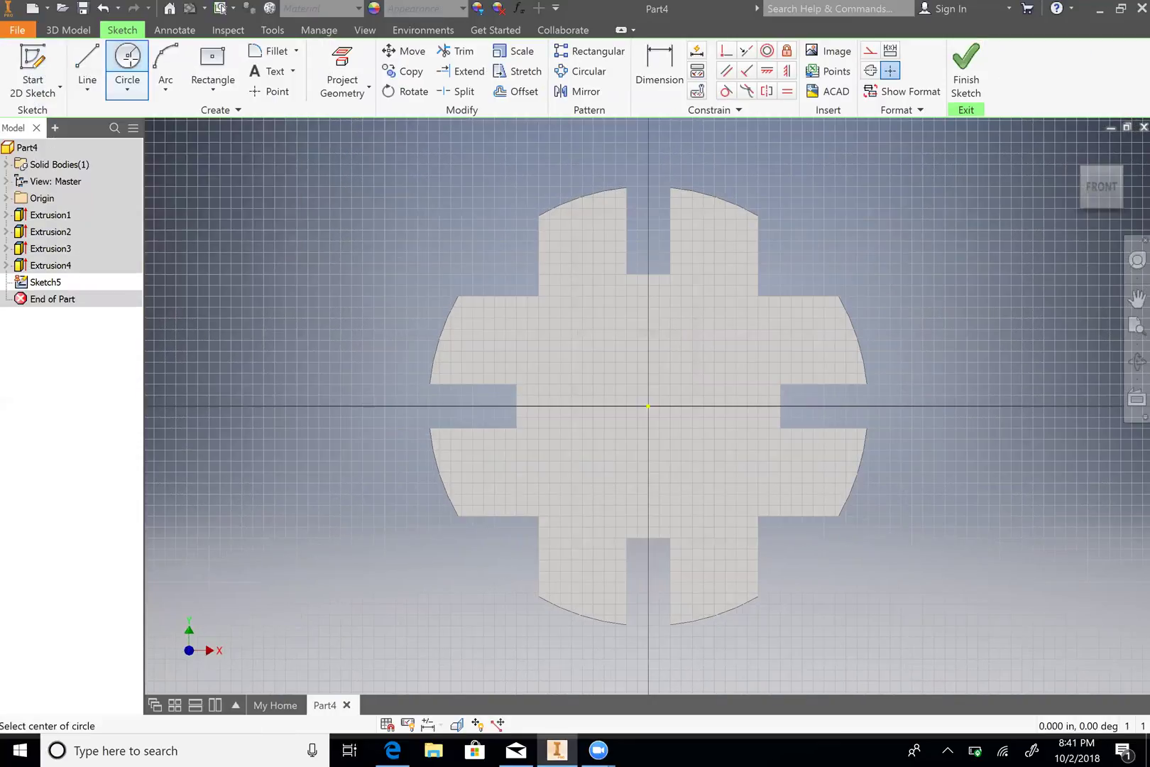
{"action": "left_click", "coordinate": [648, 405]}
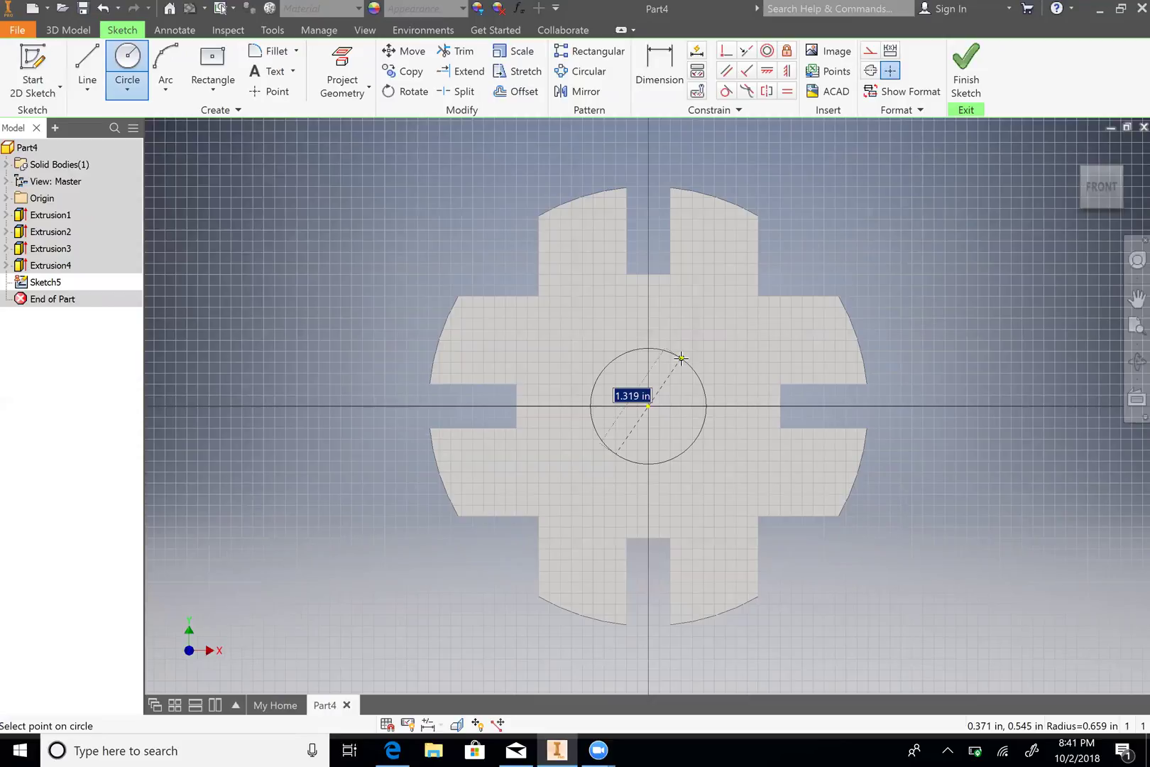
{"action": "type", "text": "1.25"}
{"action": "key", "text": "Return"}
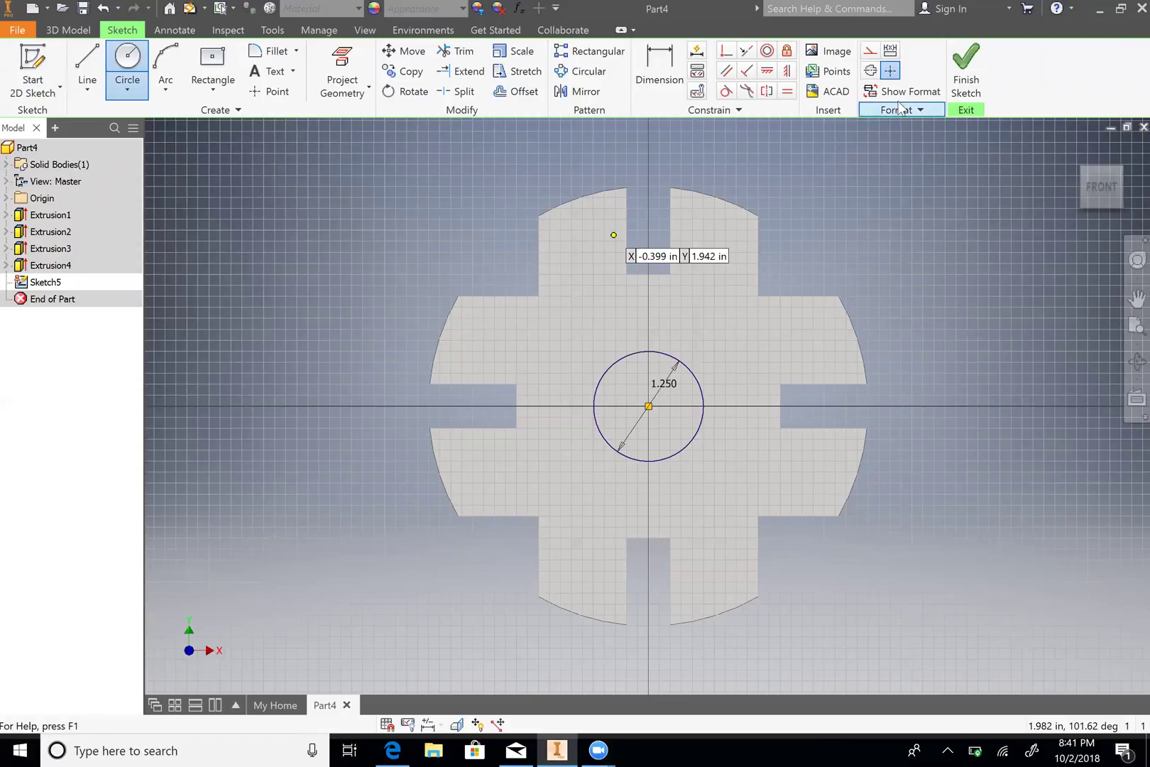
{"action": "left_click", "coordinate": [966, 71]}
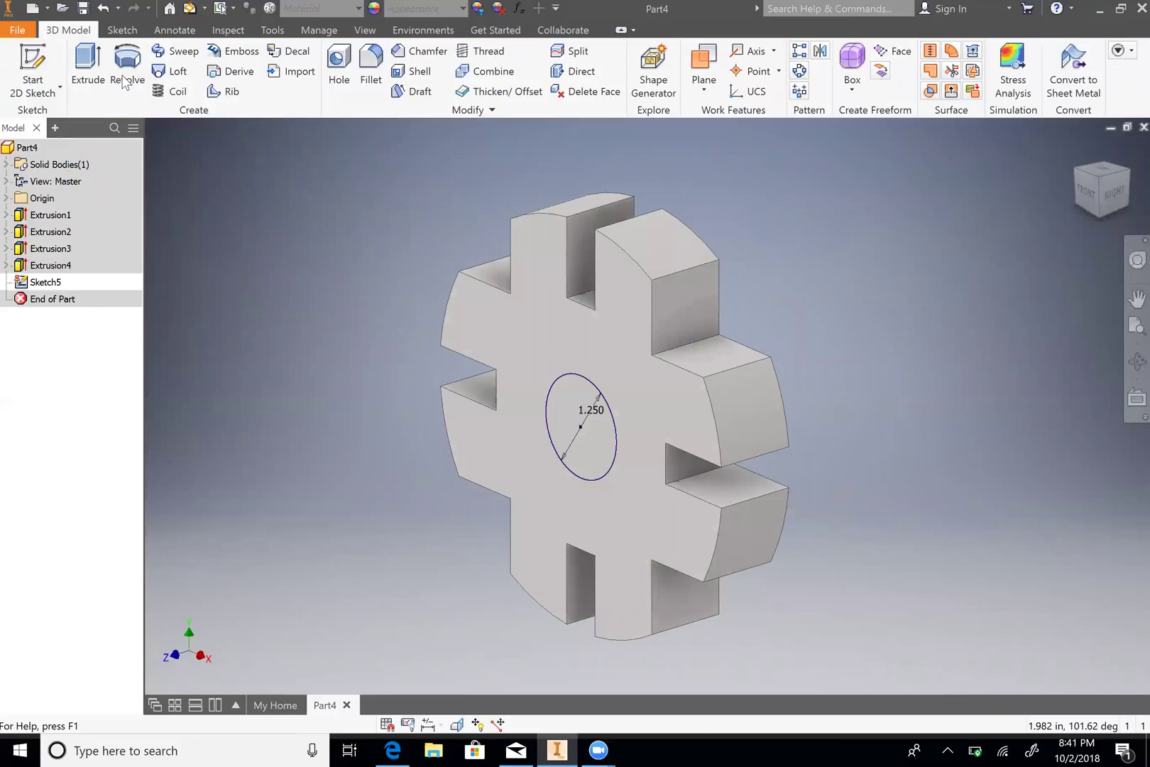
- Cut the 1.25 in circle through the part as a central hole, using the To Next extent
{"action": "left_click", "coordinate": [78, 71]}
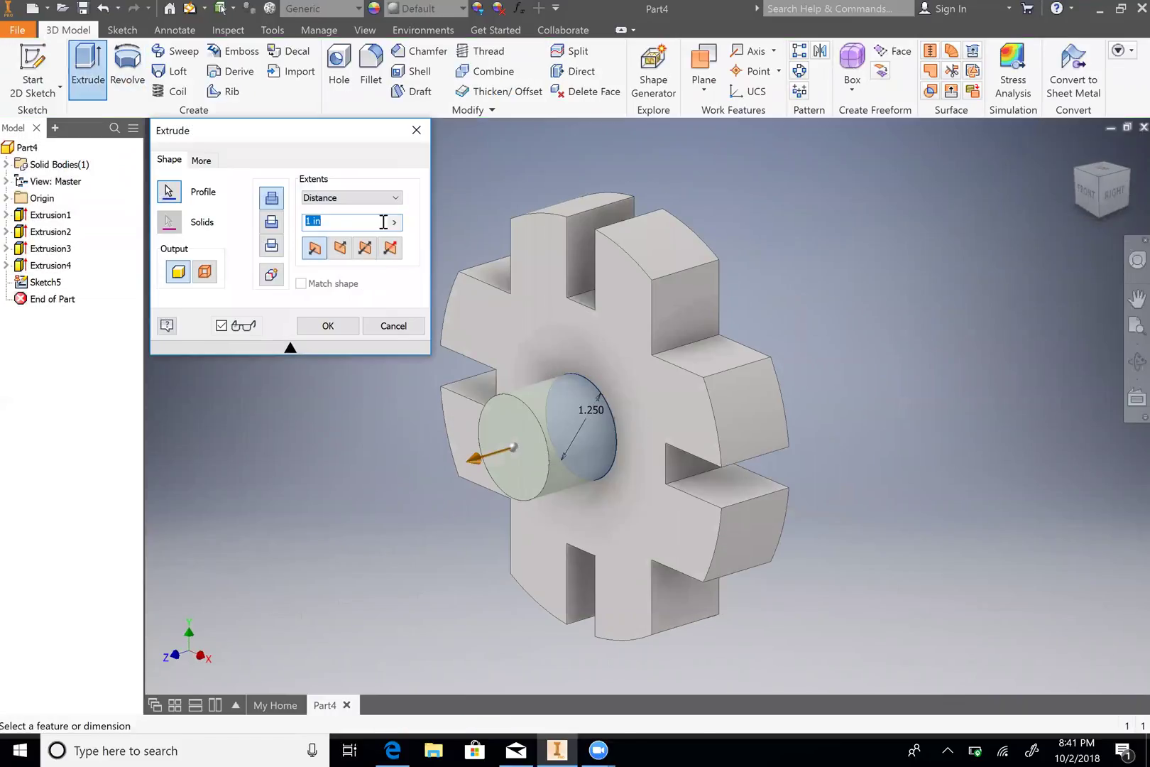
{"action": "left_click", "coordinate": [265, 226]}
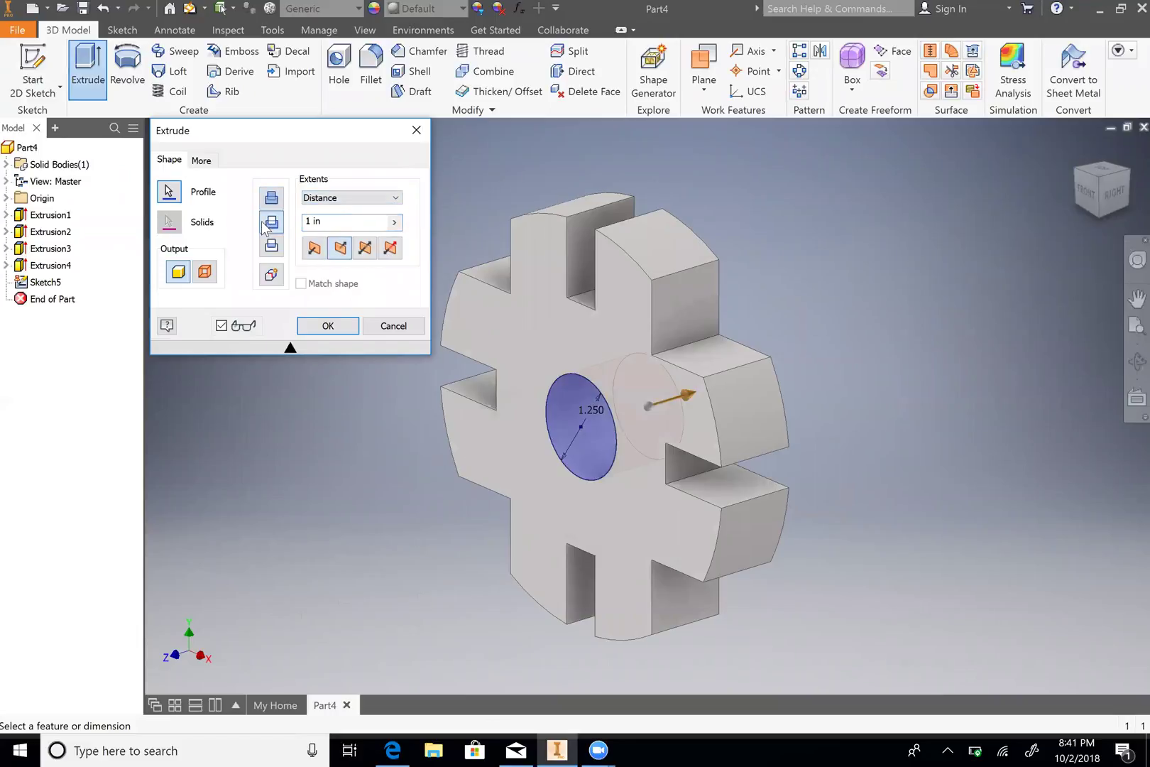
{"action": "left_click", "coordinate": [357, 198]}
{"action": "left_click", "coordinate": [344, 221]}
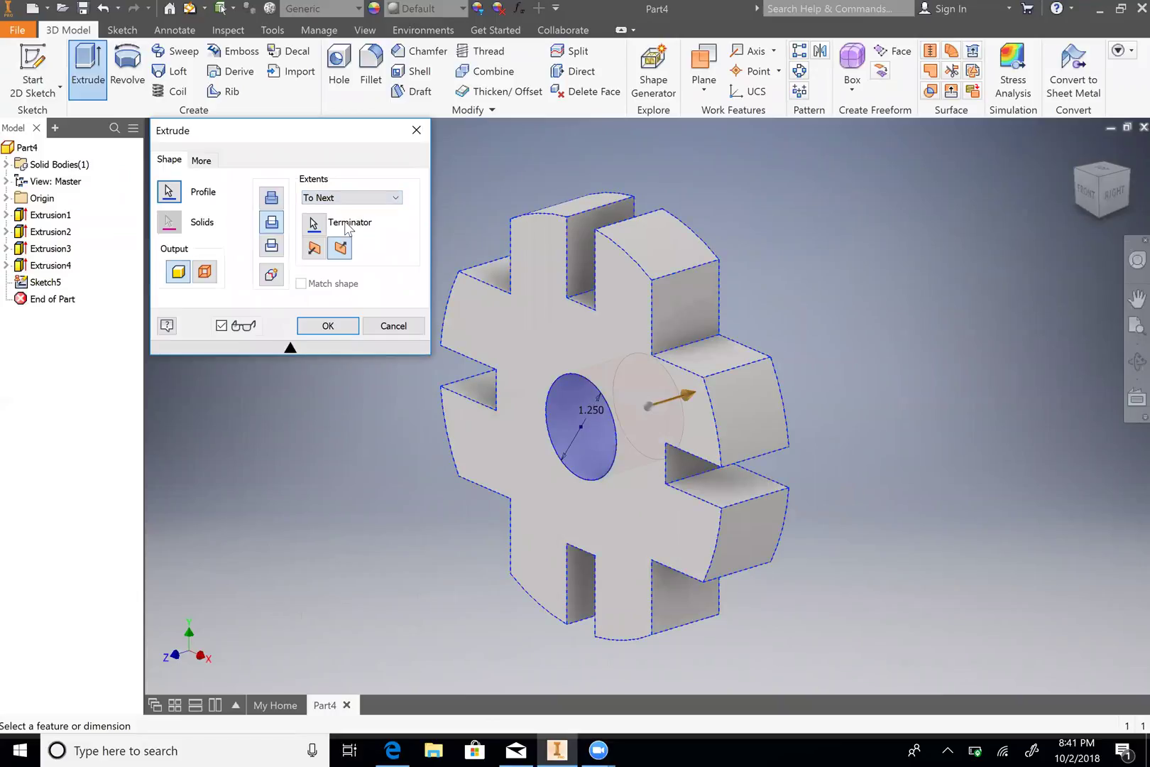
{"action": "left_click", "coordinate": [328, 326]}
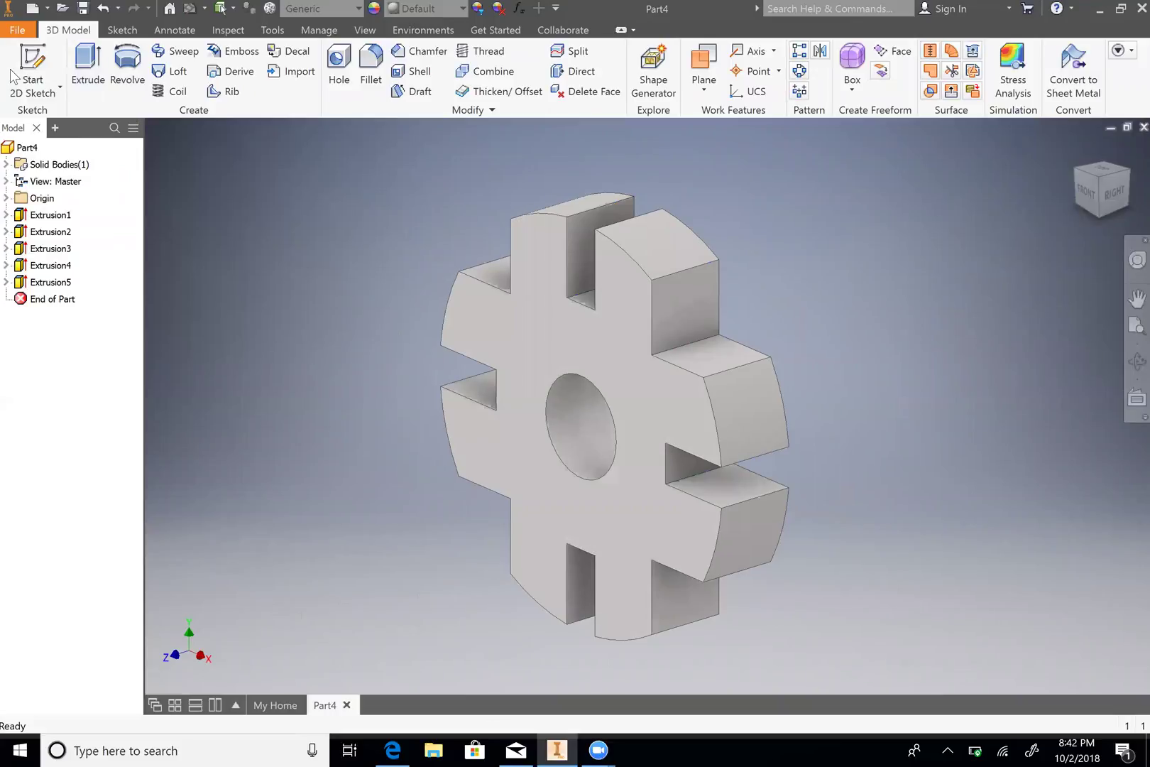
- Start a sketch on the part's front face and draw an origin-centred circle 2.25 in in diameter
{"action": "left_click", "coordinate": [50, 63]}
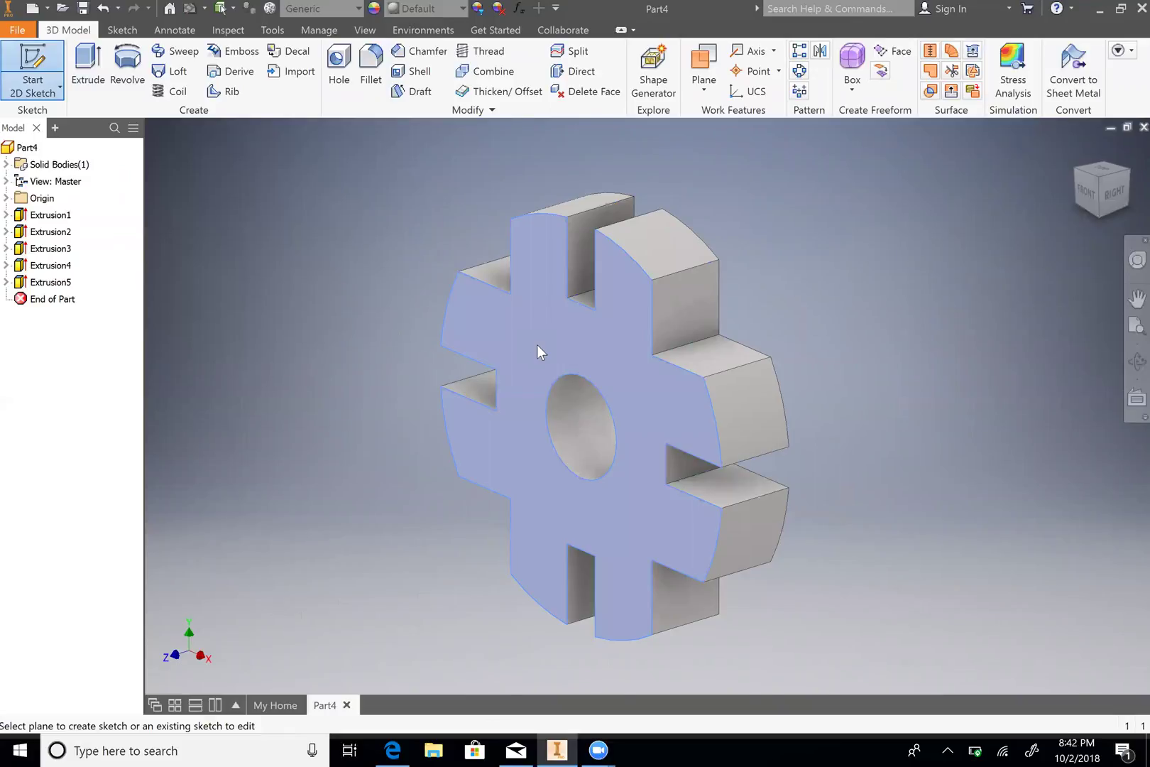
{"action": "left_click", "coordinate": [538, 347]}
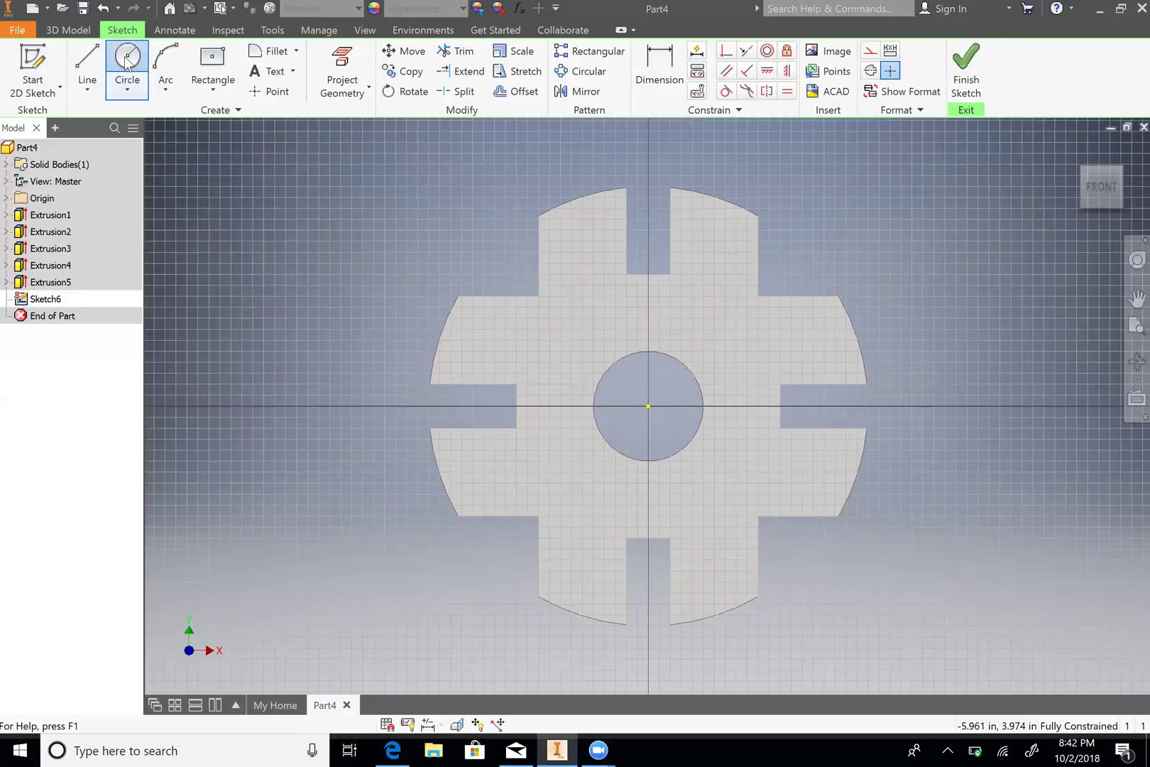
{"action": "left_click", "coordinate": [127, 60]}
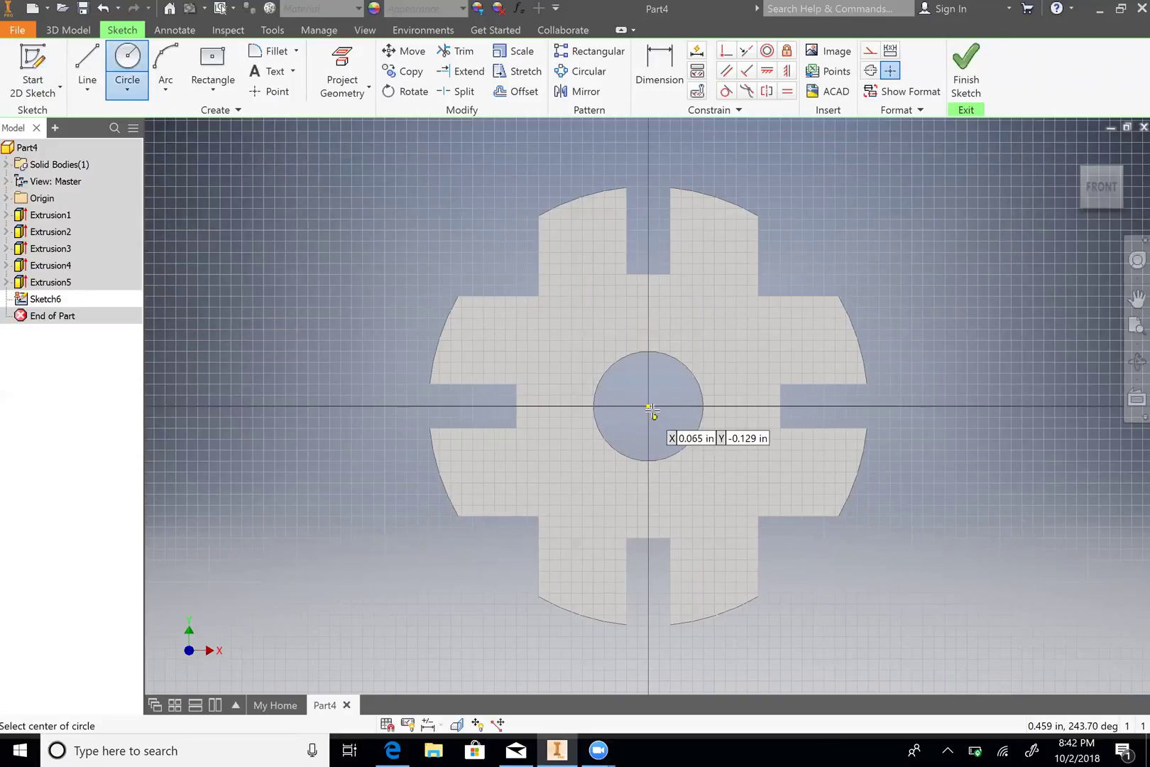
{"action": "left_click", "coordinate": [648, 406]}
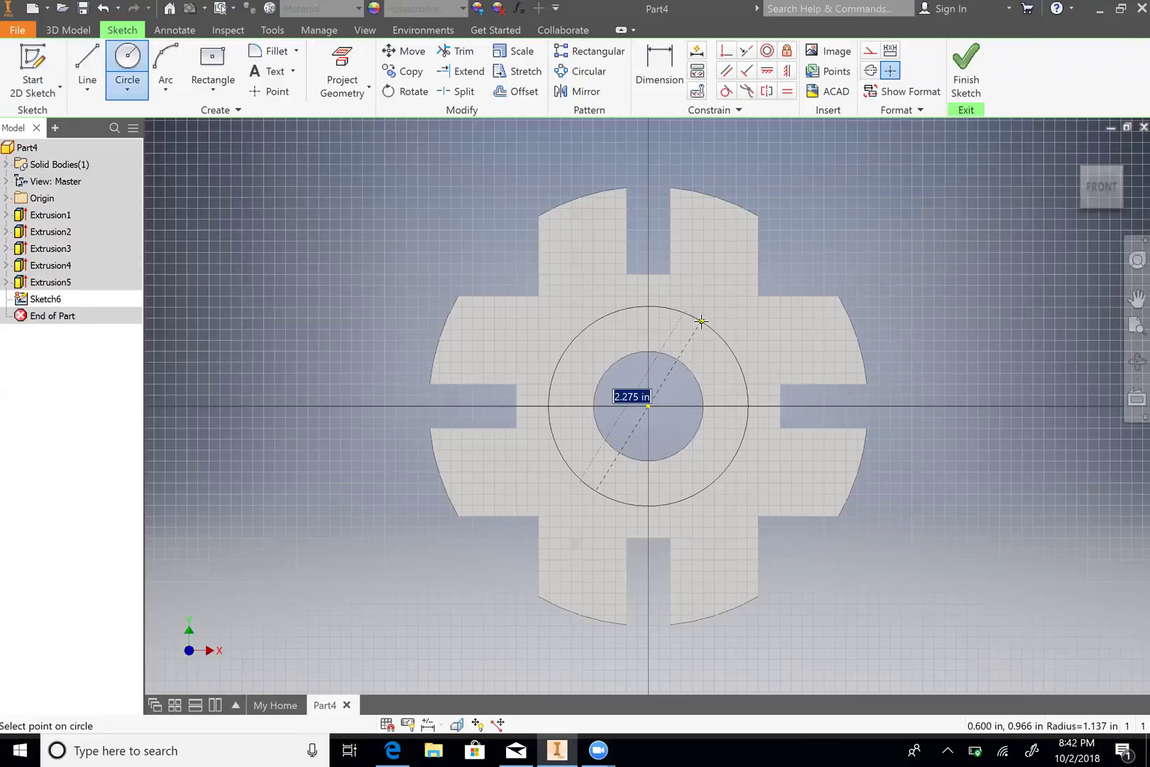
{"action": "type", "text": "5"}
{"action": "left_click", "coordinate": [701, 321]}
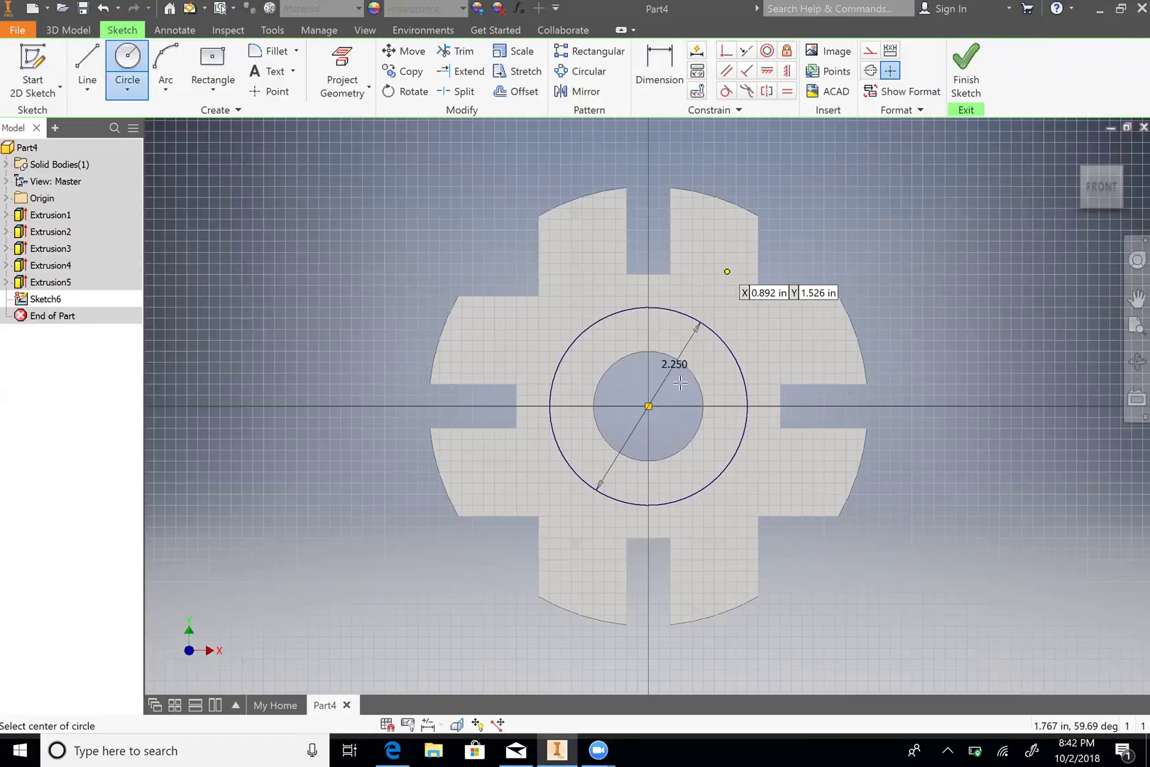
- Draw a second origin-centred circle matching the central hole's edge and finish the sketch
{"action": "left_click", "coordinate": [647, 406]}
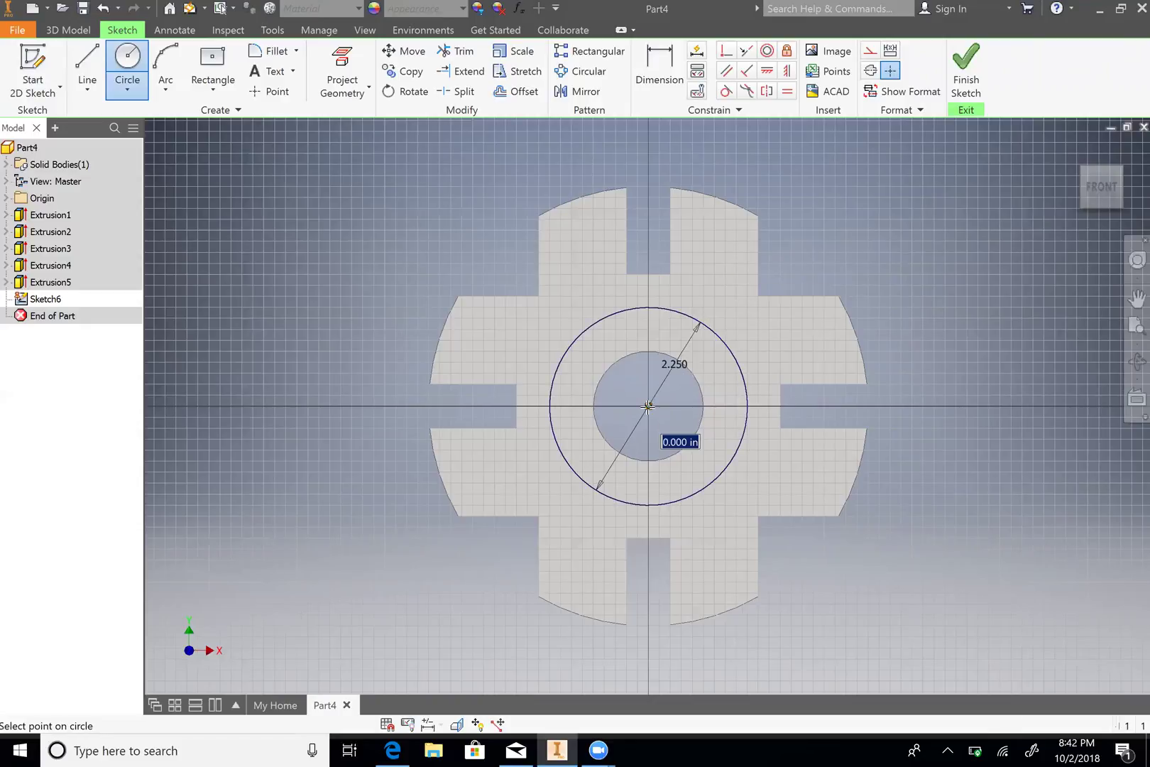
{"action": "left_click", "coordinate": [648, 350]}
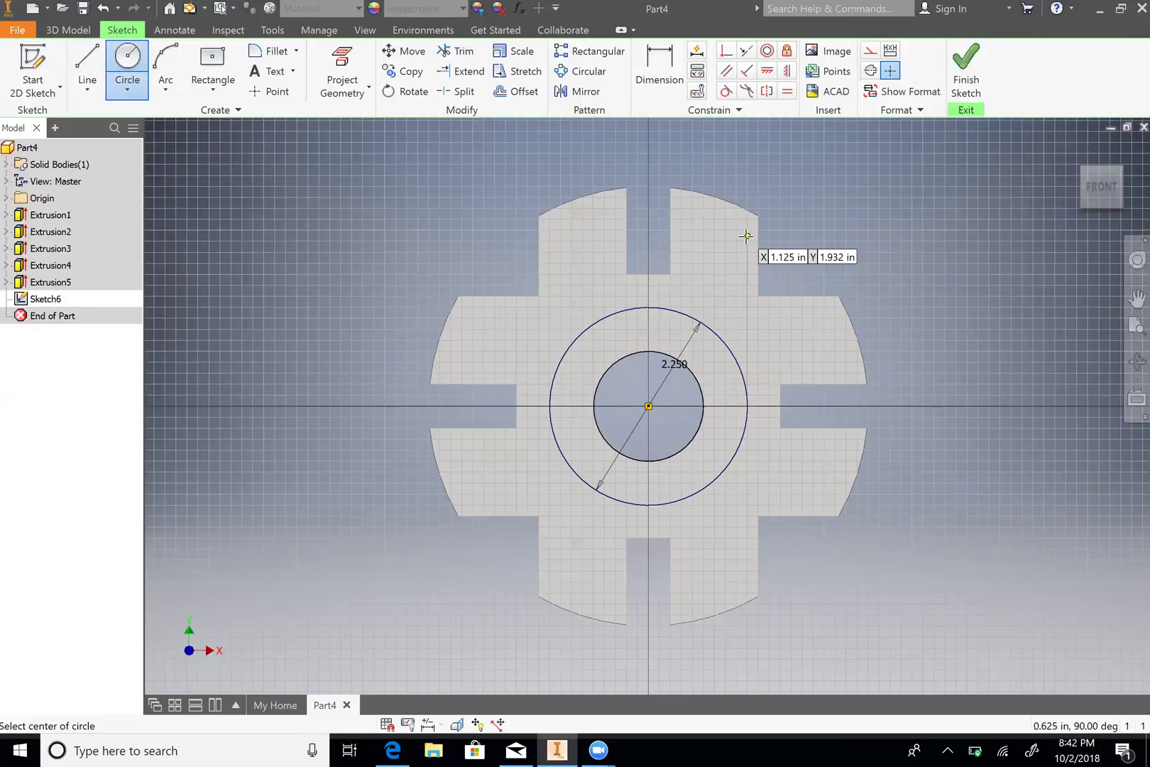
{"action": "left_click", "coordinate": [965, 96]}
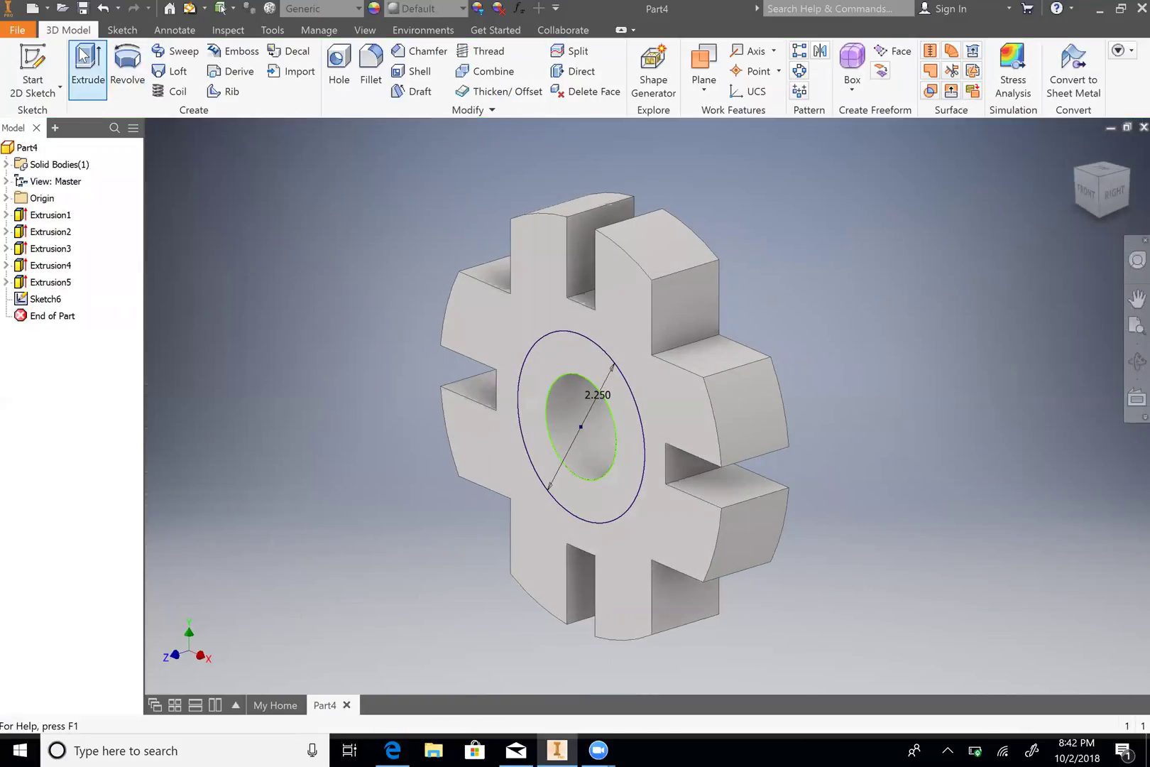
- Extrude the ring between the 2.25 in circle and the central hole 0.75 in outward from the front face, joined to the part
{"action": "left_click", "coordinate": [87, 60]}
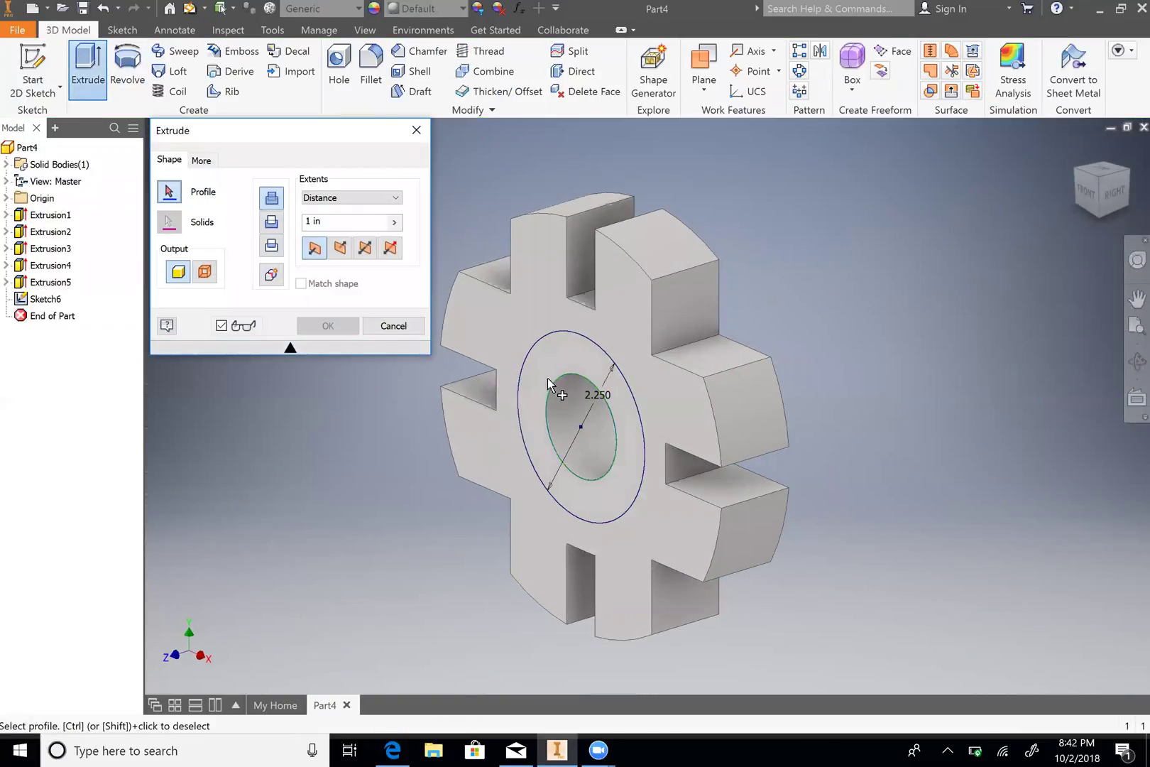
{"action": "left_click", "coordinate": [542, 373]}
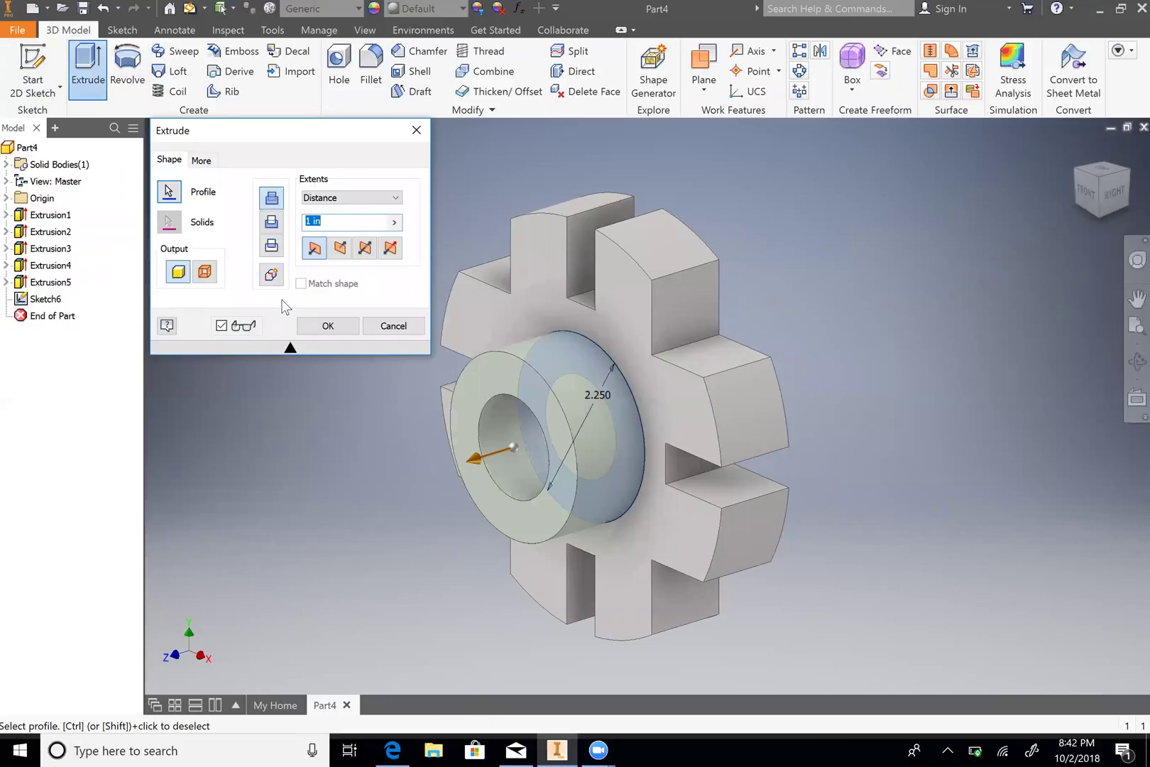
{"action": "type", "text": ".75"}
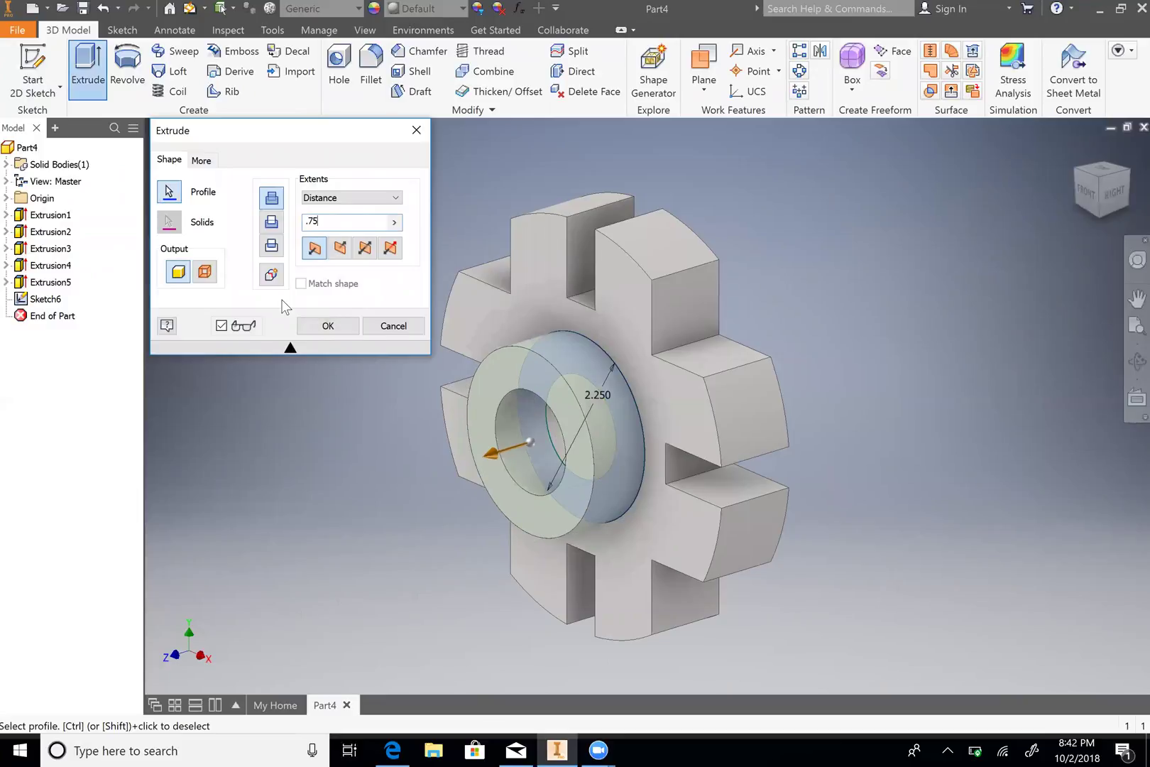
{"action": "left_click", "coordinate": [328, 325]}
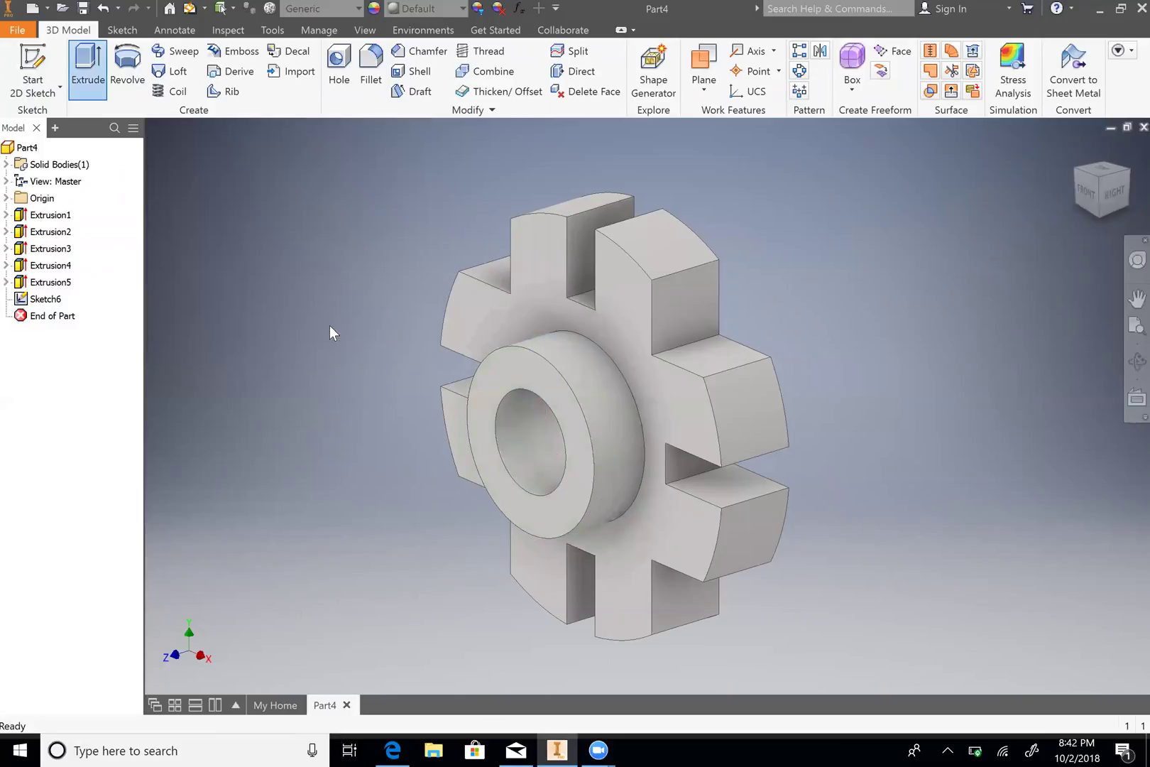